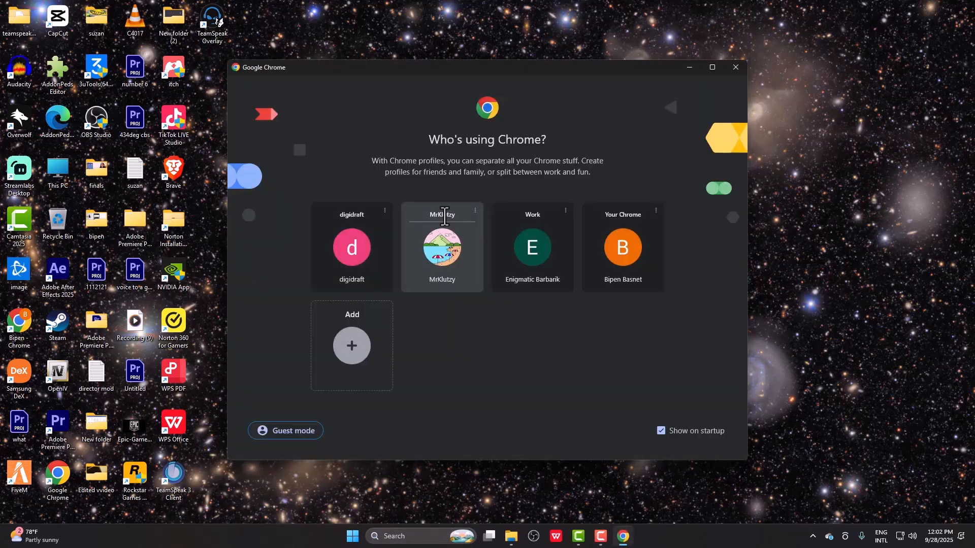
Step: Open twitch.tv in the browser and go to the account's Creator Dashboard
{"action": "left_click", "coordinate": [437, 283]}
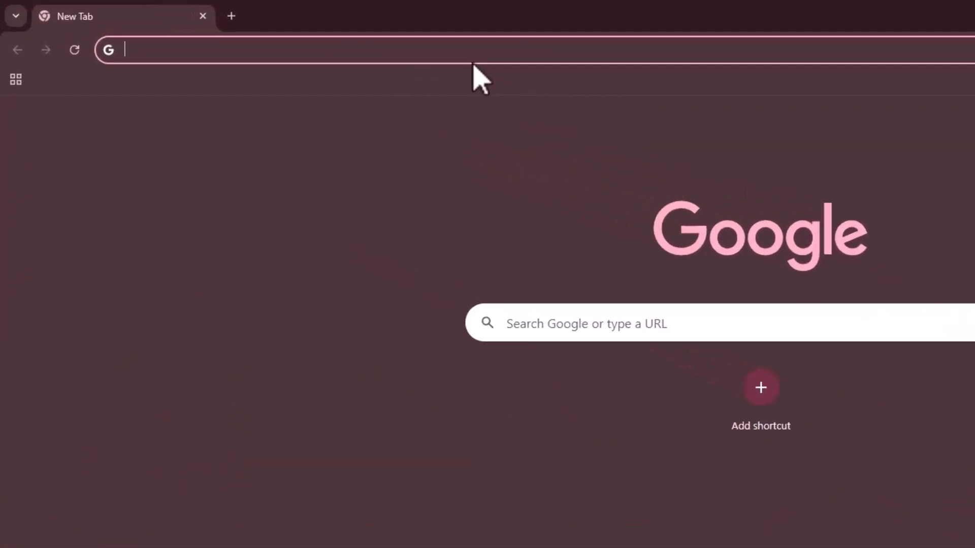
{"action": "type", "text": "twi"}
{"action": "key", "text": "Return"}
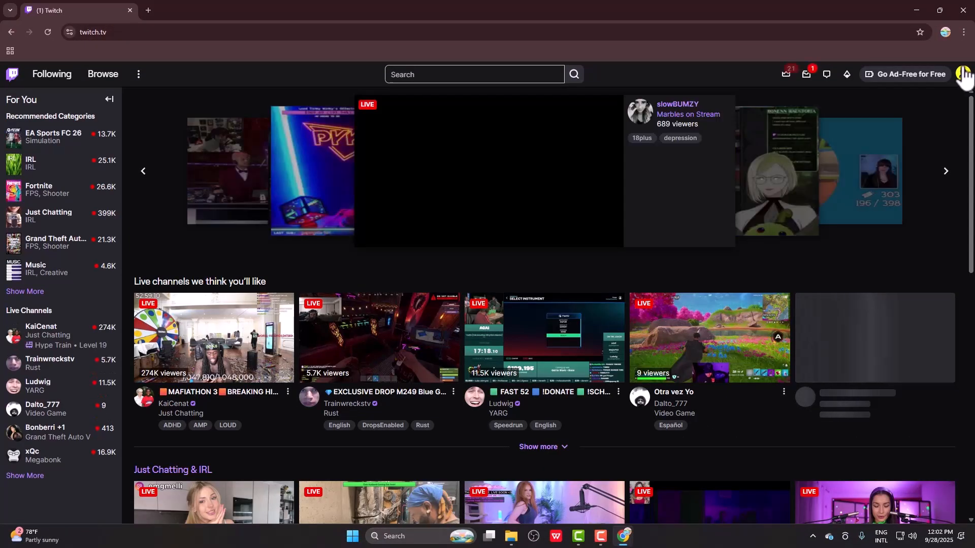
{"action": "left_click", "coordinate": [964, 74]}
{"action": "left_click", "coordinate": [914, 146]}
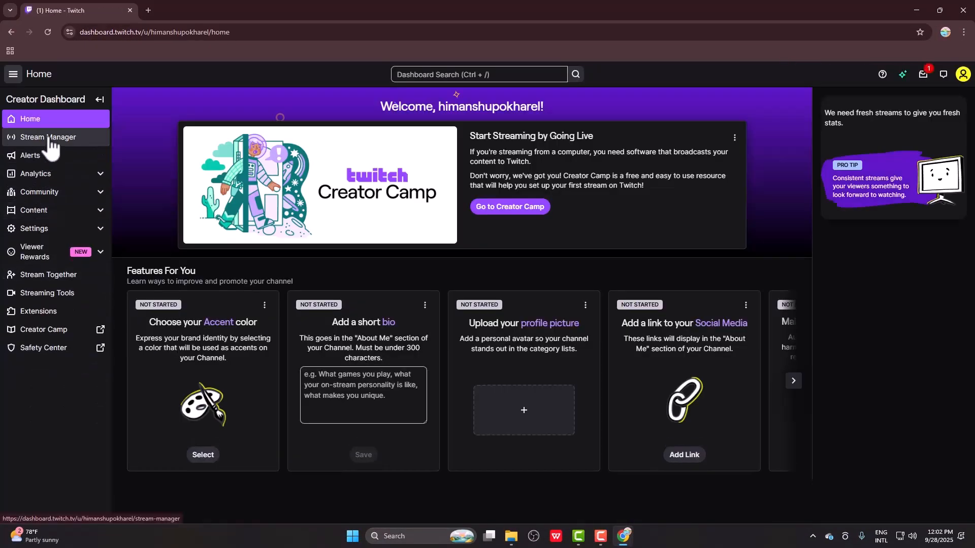
Step: Create a new alert box from the Alerts page of the Creator Dashboard
{"action": "left_click", "coordinate": [46, 137]}
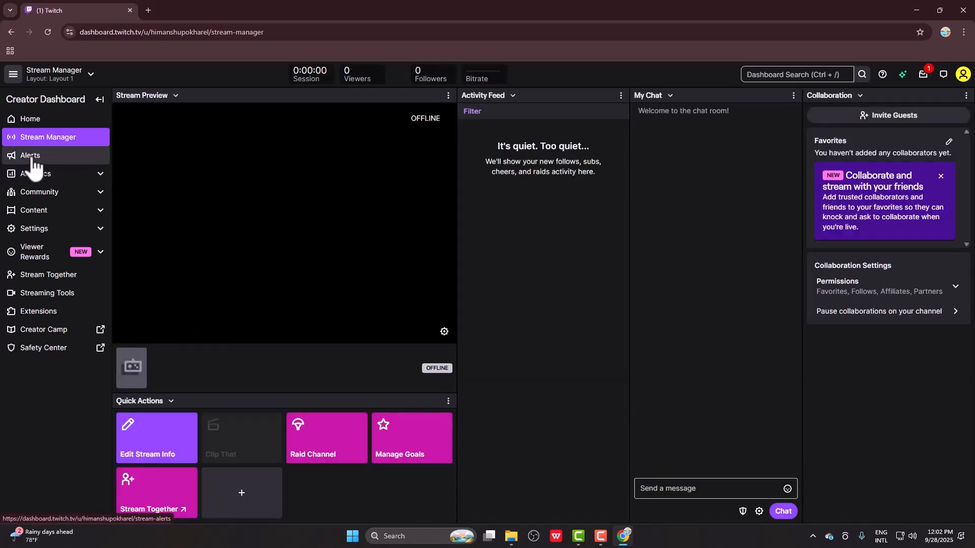
{"action": "left_click", "coordinate": [31, 158]}
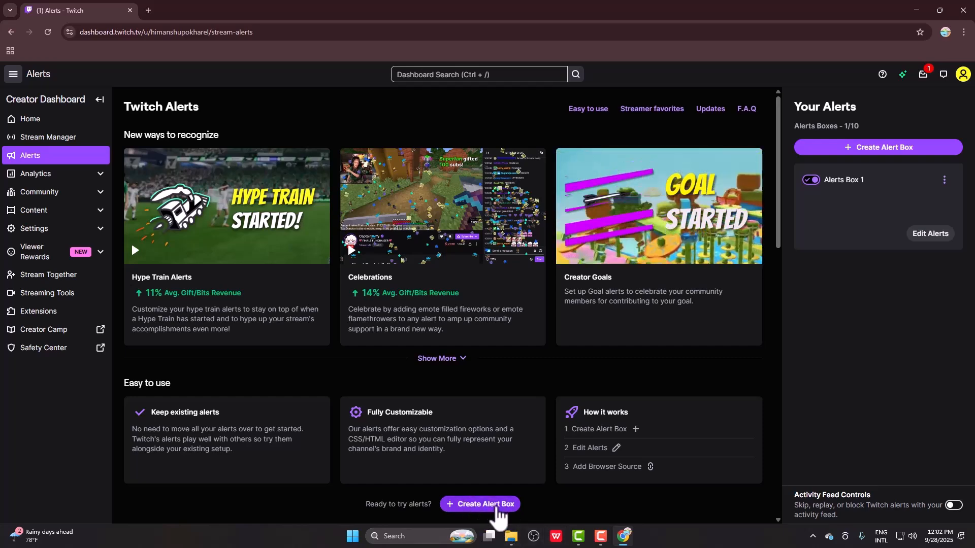
{"action": "left_click", "coordinate": [496, 506]}
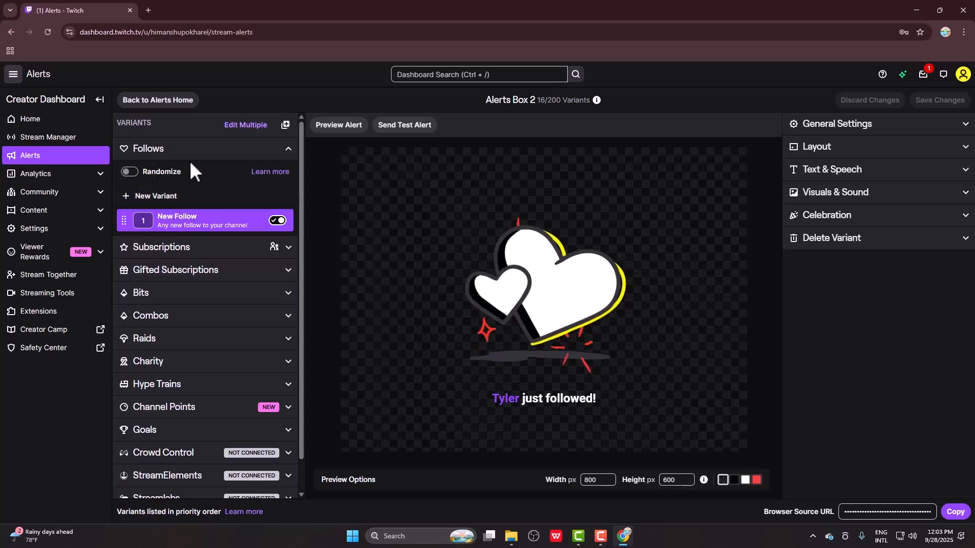
Step: Examine the subscription alert variants and view the Prime Subscription alert
{"action": "left_click", "coordinate": [252, 250]}
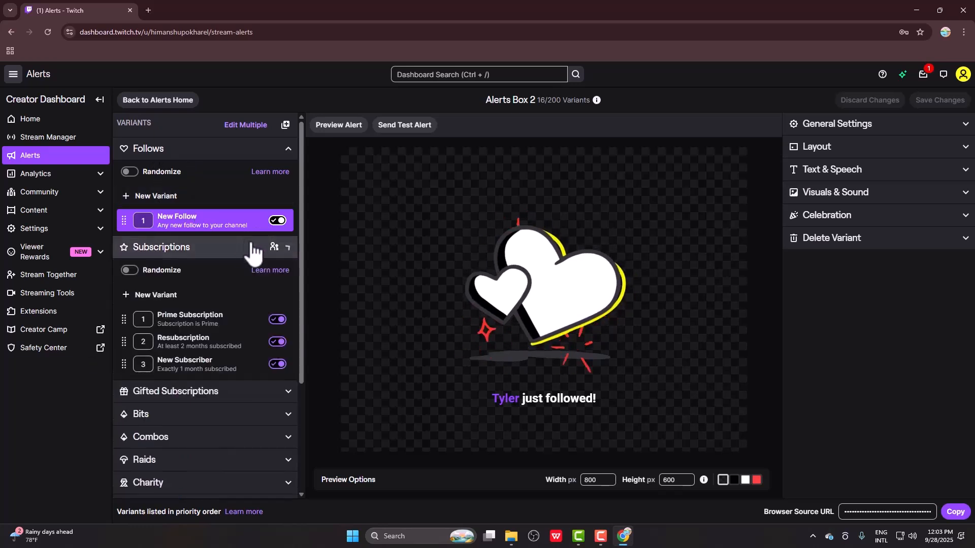
{"action": "left_click", "coordinate": [201, 319]}
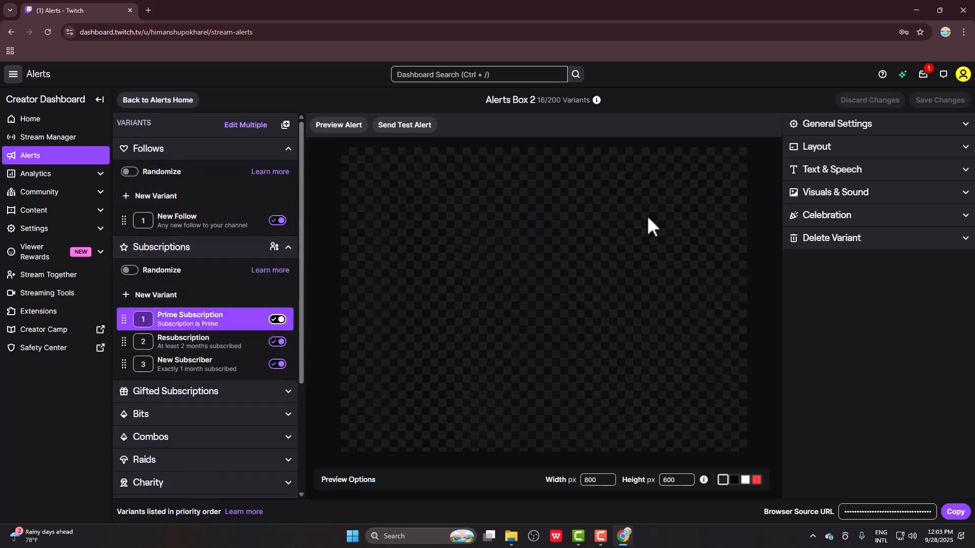
{"action": "left_click", "coordinate": [226, 247]}
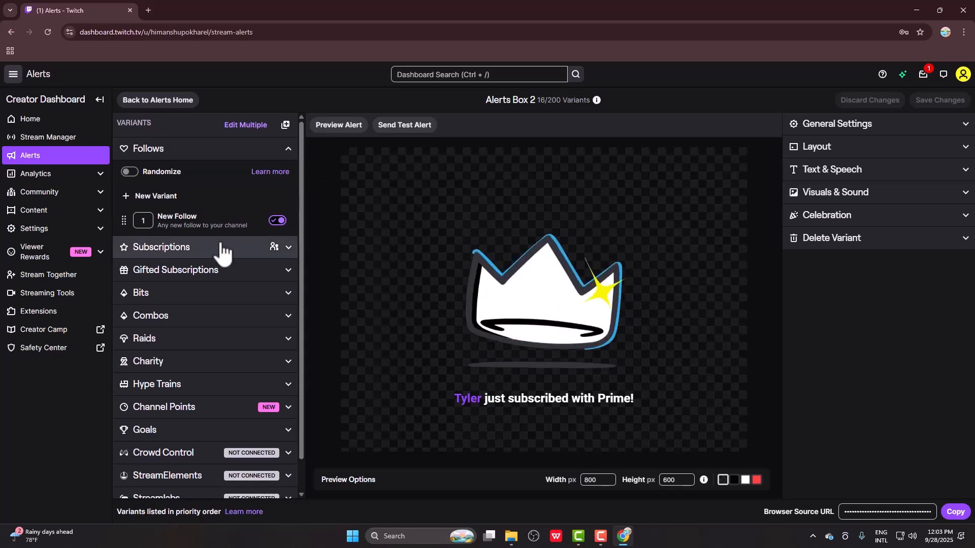
Step: Copy the new alert box's Browser Source URL and switch to Streamlabs Desktop
{"action": "left_click", "coordinate": [954, 510]}
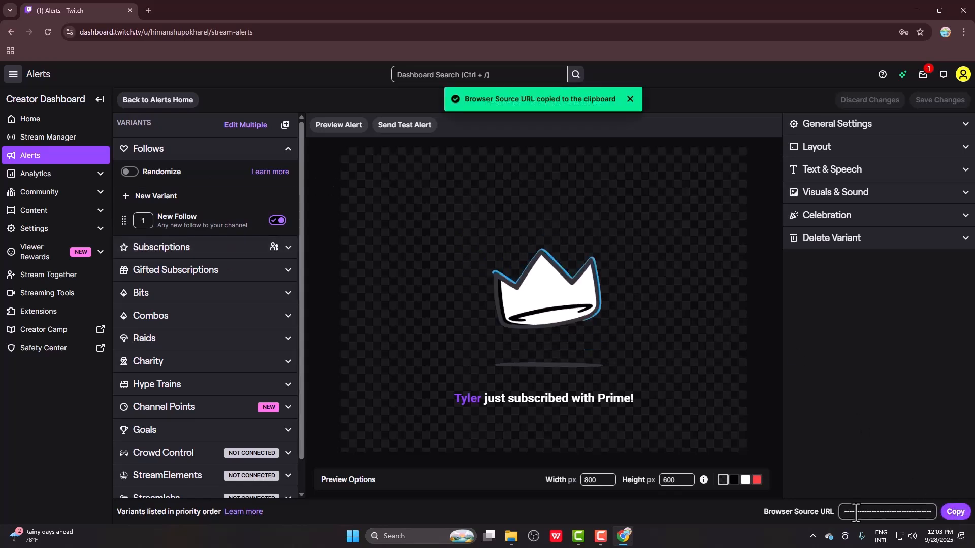
{"action": "left_click", "coordinate": [957, 512]}
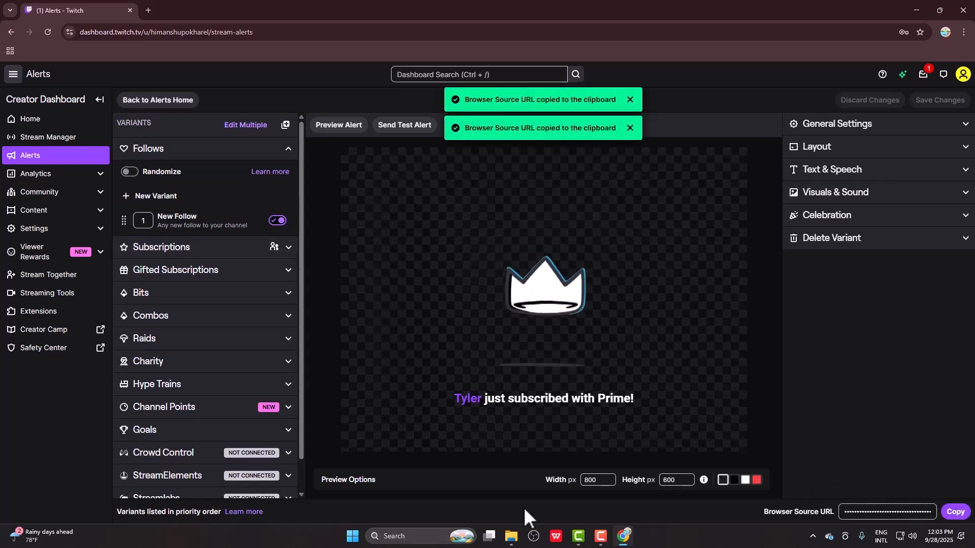
{"action": "left_click", "coordinate": [417, 537]}
{"action": "left_click", "coordinate": [436, 195]}
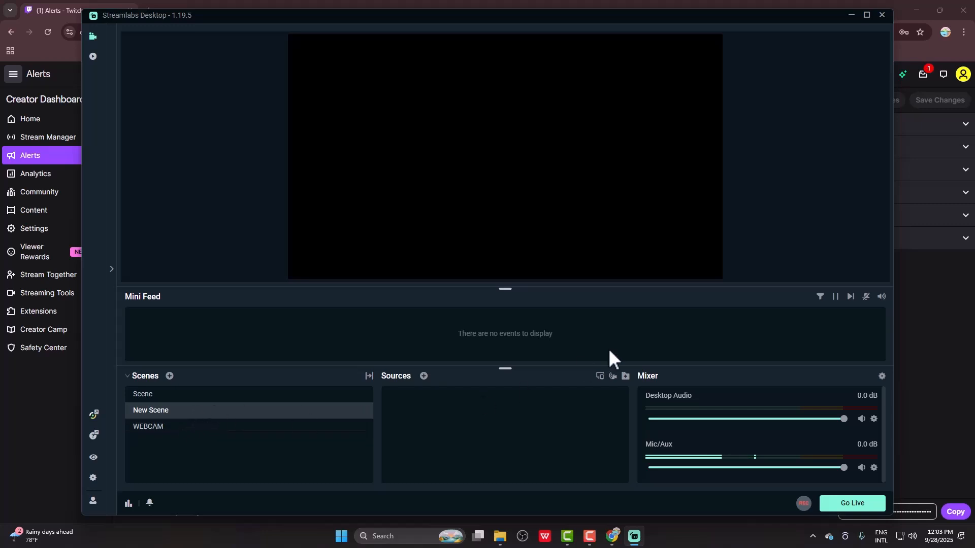
Step: Add a Browser Source to the scene named New Scene
{"action": "left_click", "coordinate": [423, 376]}
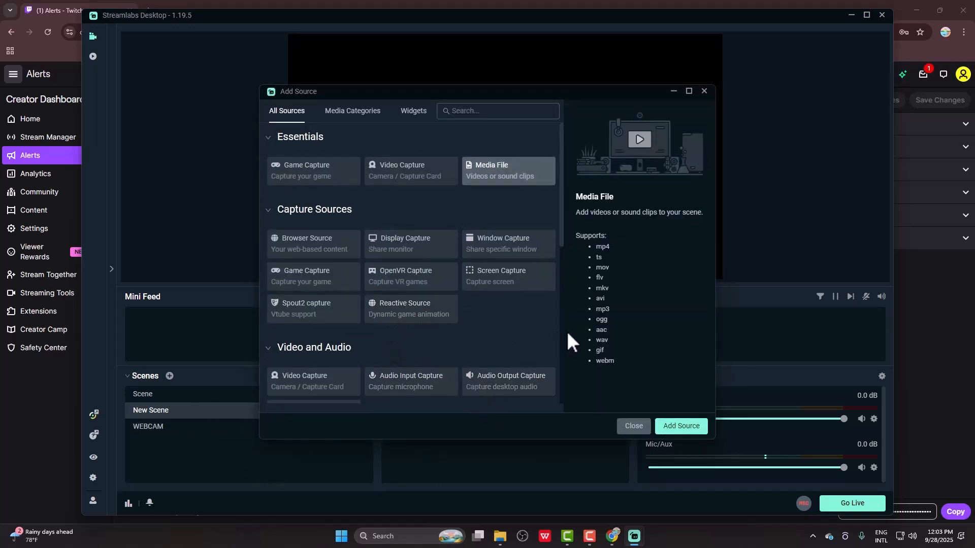
{"action": "left_click", "coordinate": [302, 246]}
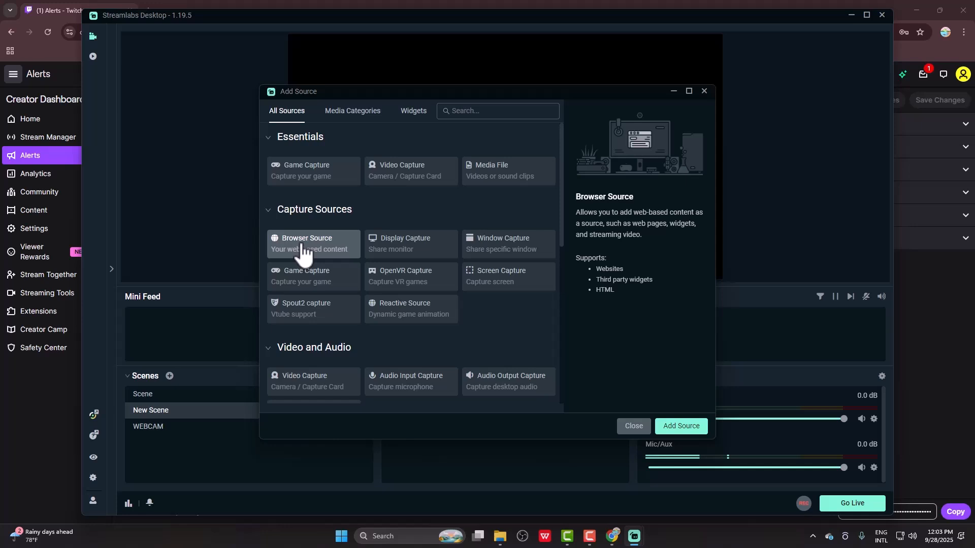
{"action": "left_click", "coordinate": [697, 436]}
{"action": "left_click", "coordinate": [624, 332]}
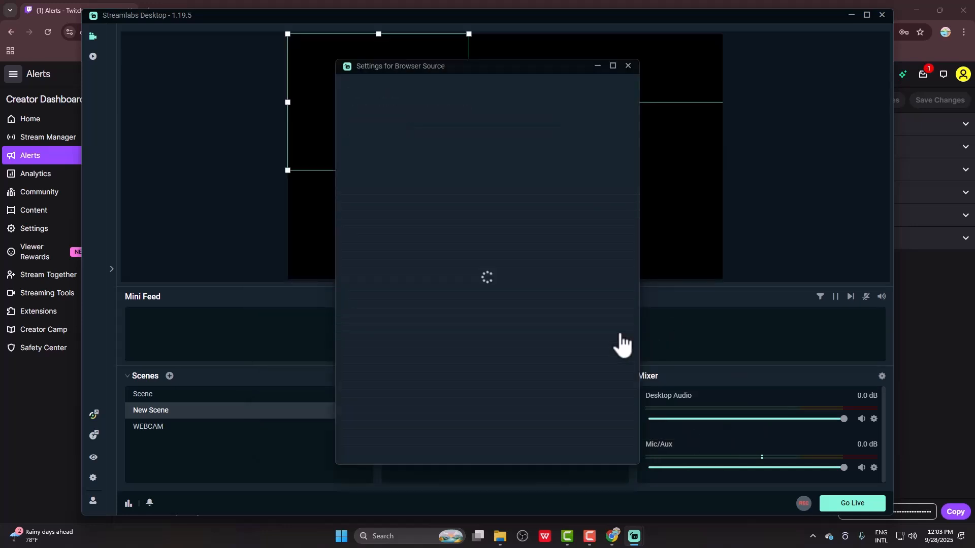
Step: Replace the Browser Source's URL with the copied alert box URL and move the source toward the upper middle of the canvas
{"action": "triple_click", "coordinate": [492, 217]}
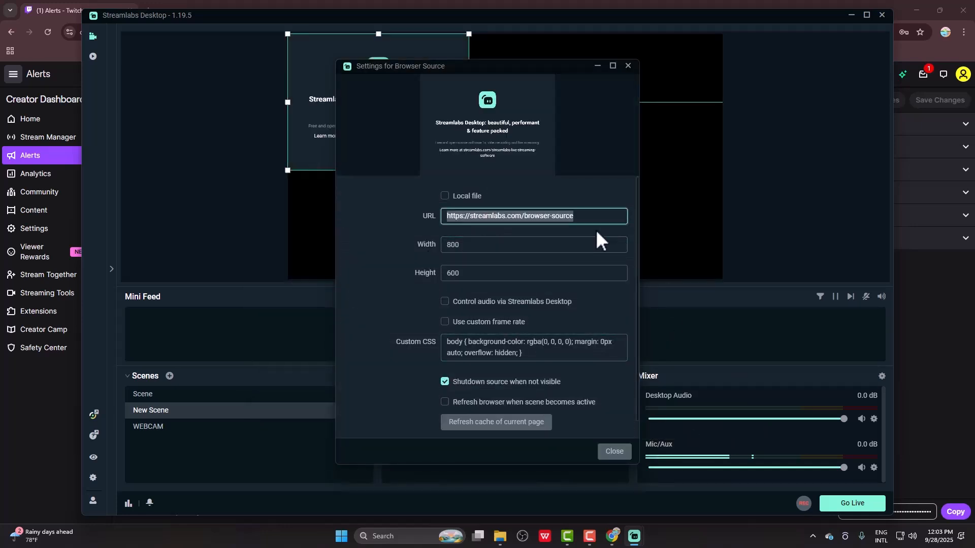
{"action": "key", "text": "ctrl+v"}
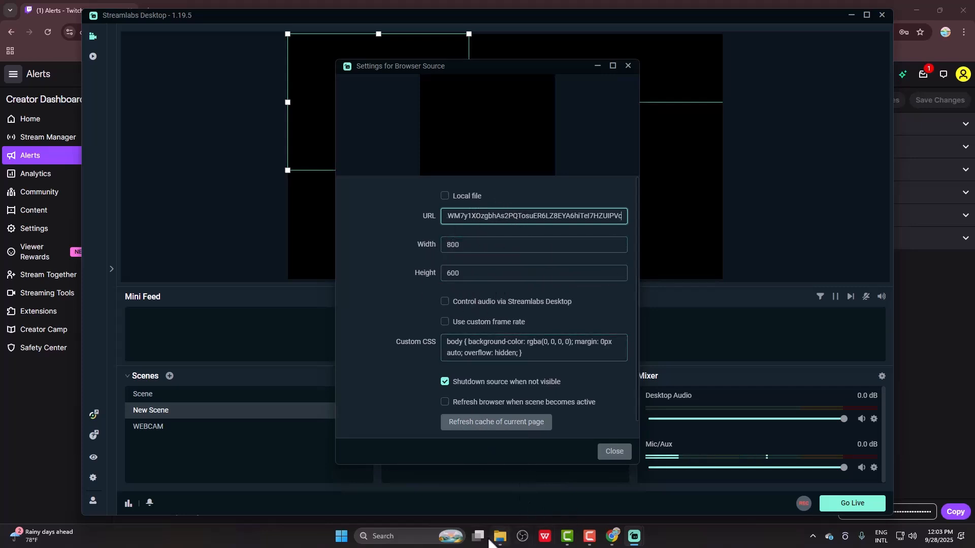
{"action": "left_click", "coordinate": [613, 537]}
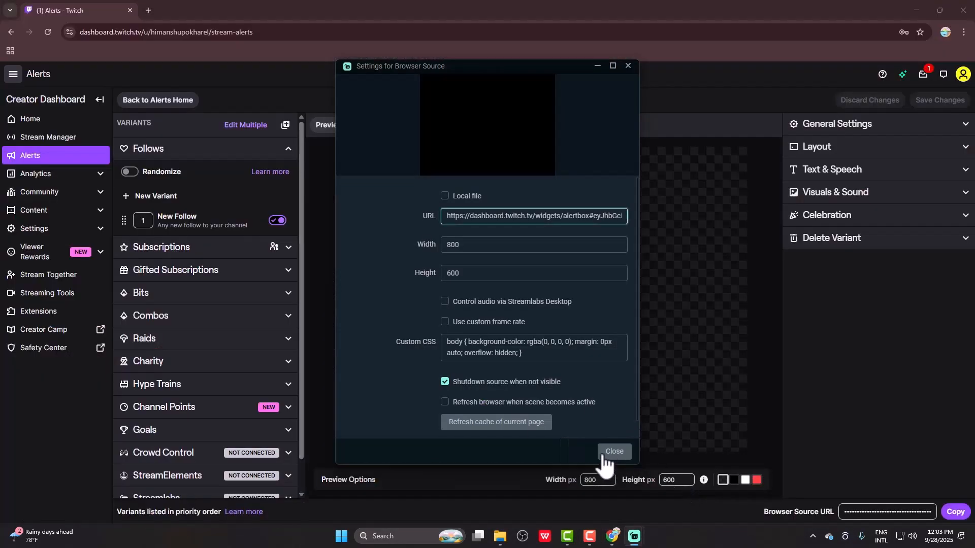
{"action": "left_click", "coordinate": [622, 459]}
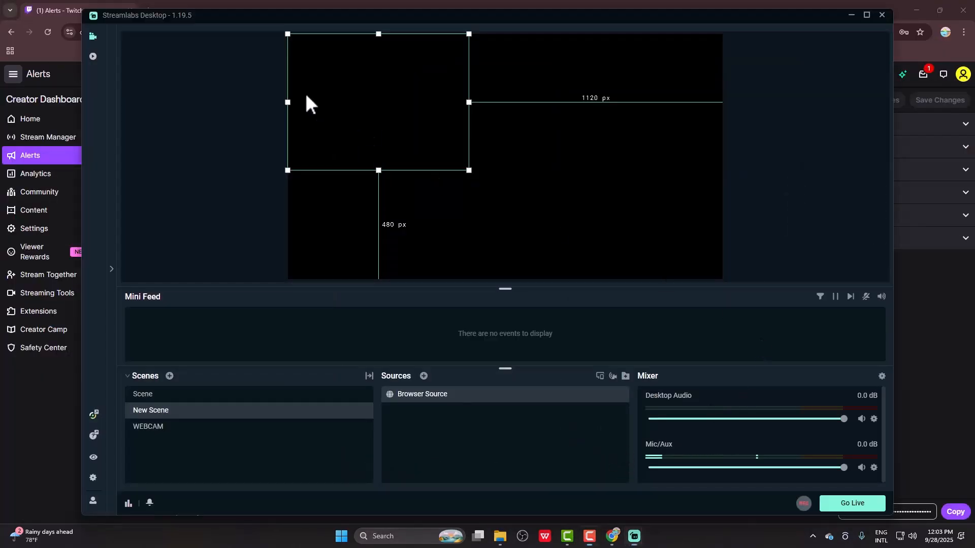
{"action": "left_click_drag", "start_coordinate": [414, 99], "coordinate": [536, 142]}
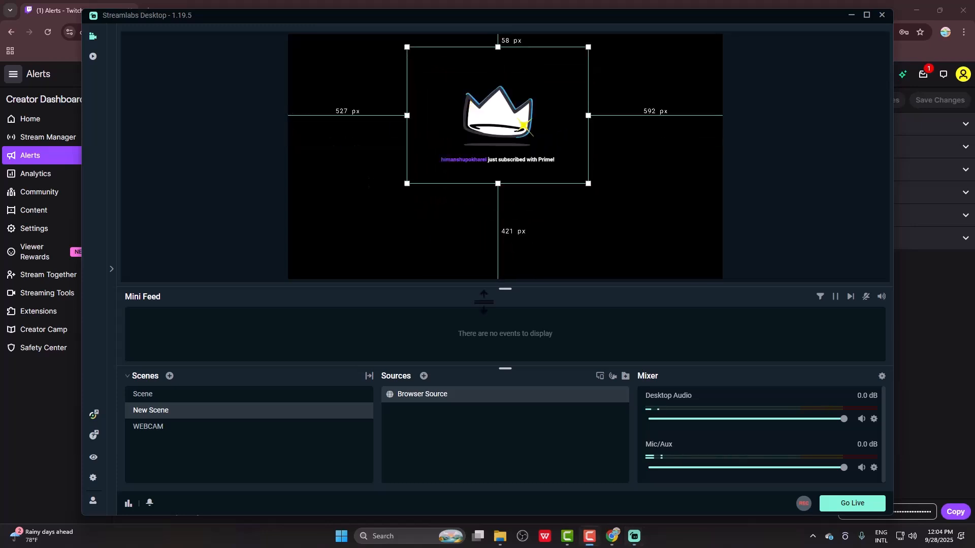
Step: Switch to the Twitch alerts page in Chrome and send a test alert for the Resubscription variant
{"action": "left_click", "coordinate": [613, 535]}
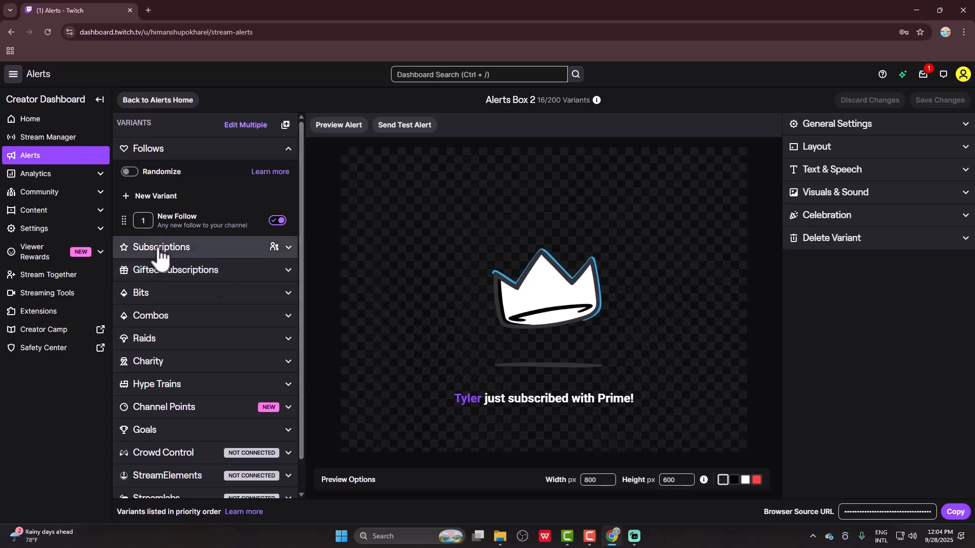
{"action": "left_click", "coordinate": [135, 247]}
{"action": "left_click", "coordinate": [162, 151]}
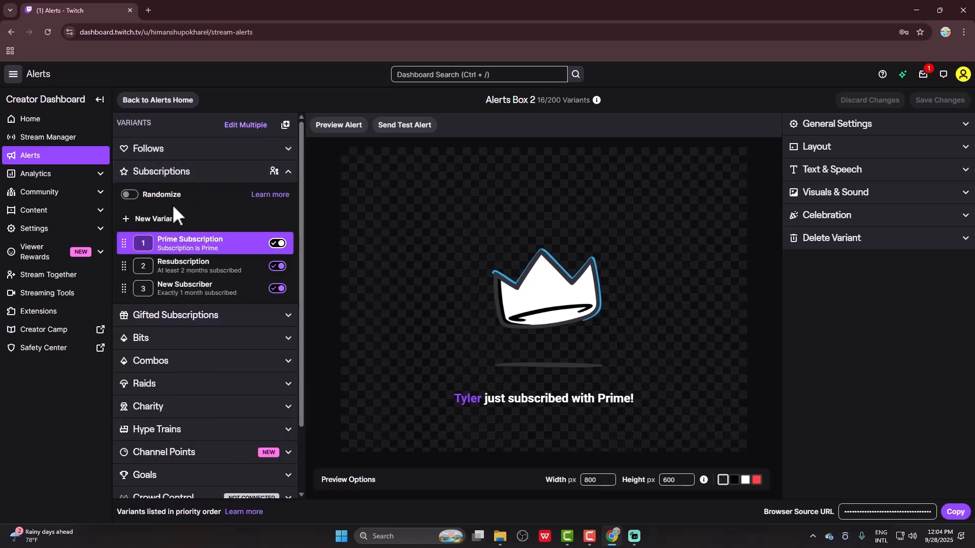
{"action": "left_click", "coordinate": [213, 268]}
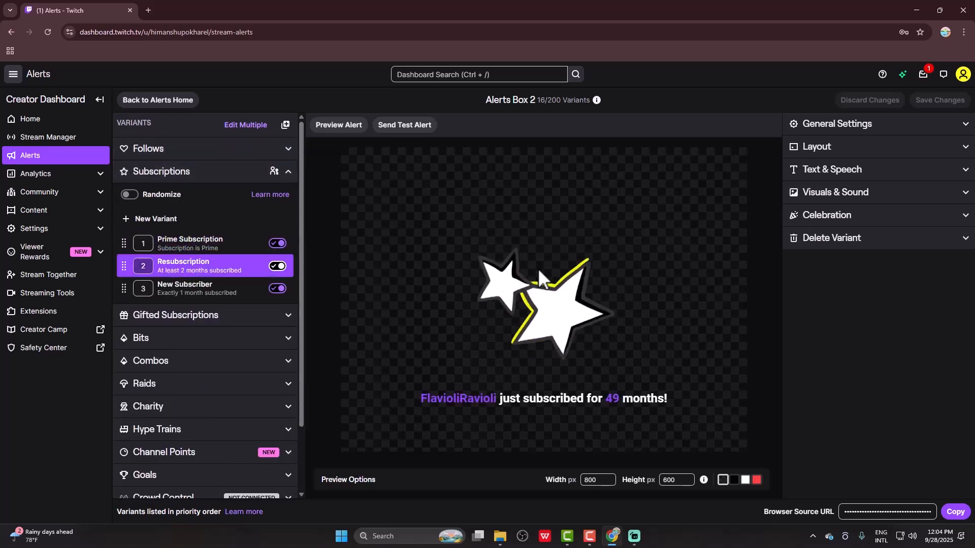
{"action": "left_click", "coordinate": [403, 136]}
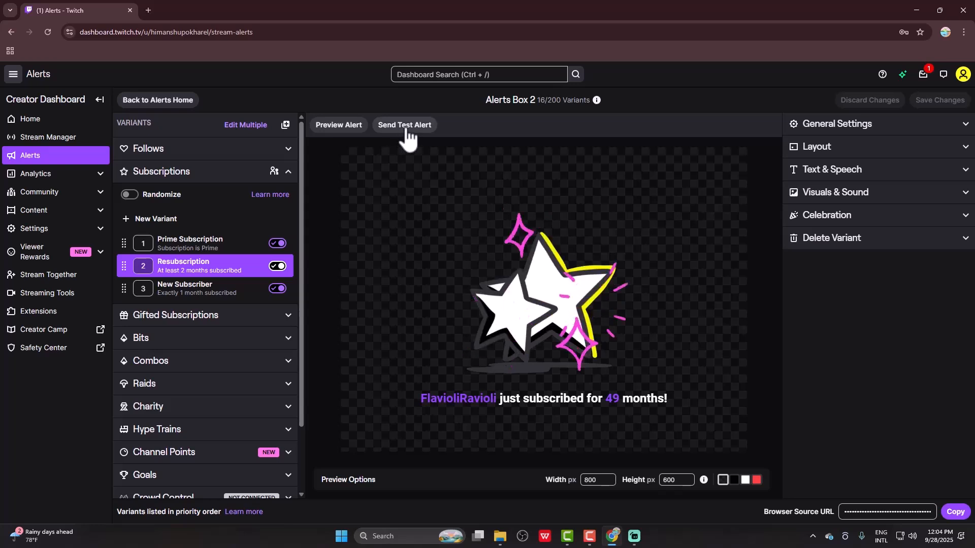
Step: Switch to Streamlabs Desktop, move the Browser Source toward the left of the canvas, and return to Chrome
{"action": "left_click", "coordinate": [633, 536]}
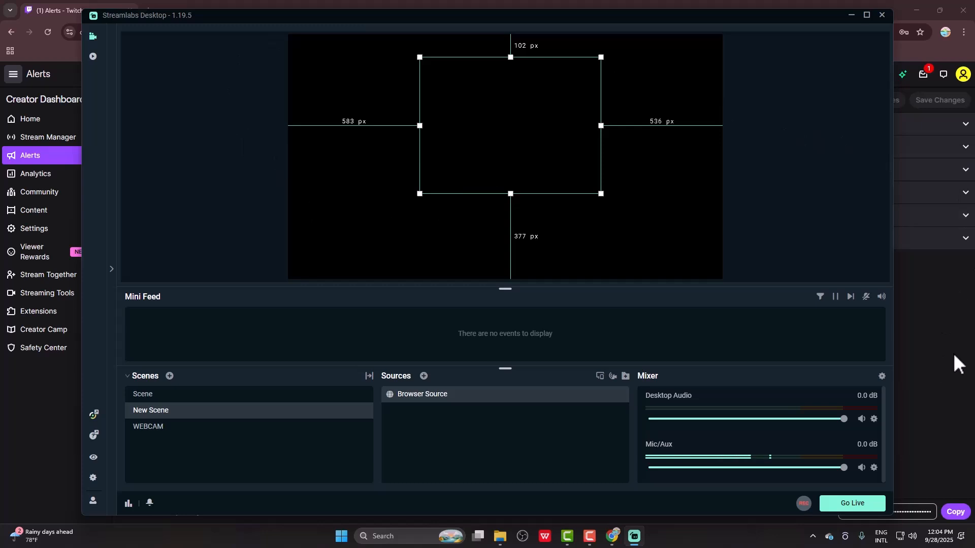
{"action": "left_click_drag", "start_coordinate": [486, 122], "coordinate": [370, 114]}
{"action": "left_click", "coordinate": [923, 343]}
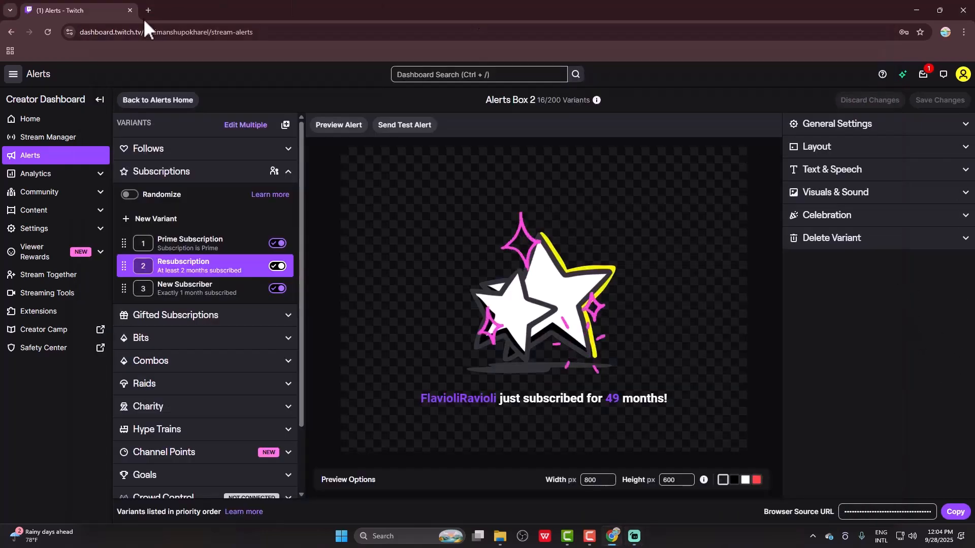
Step: Open YouTube in a new tab and go to the live streaming page of YouTube Studio, dismissing the stream dashboard popout tip
{"action": "left_click", "coordinate": [148, 10]}
{"action": "type", "text": "y"}
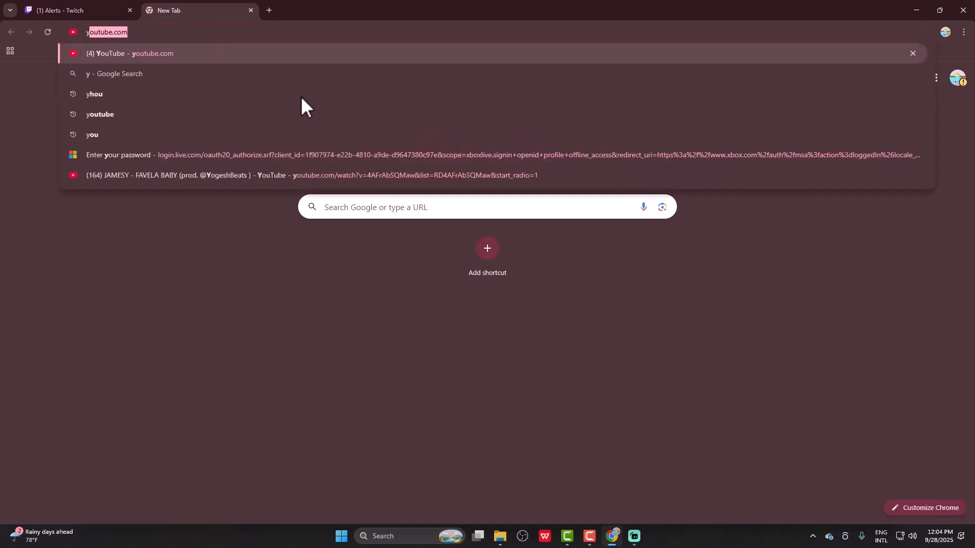
{"action": "key", "text": "Return"}
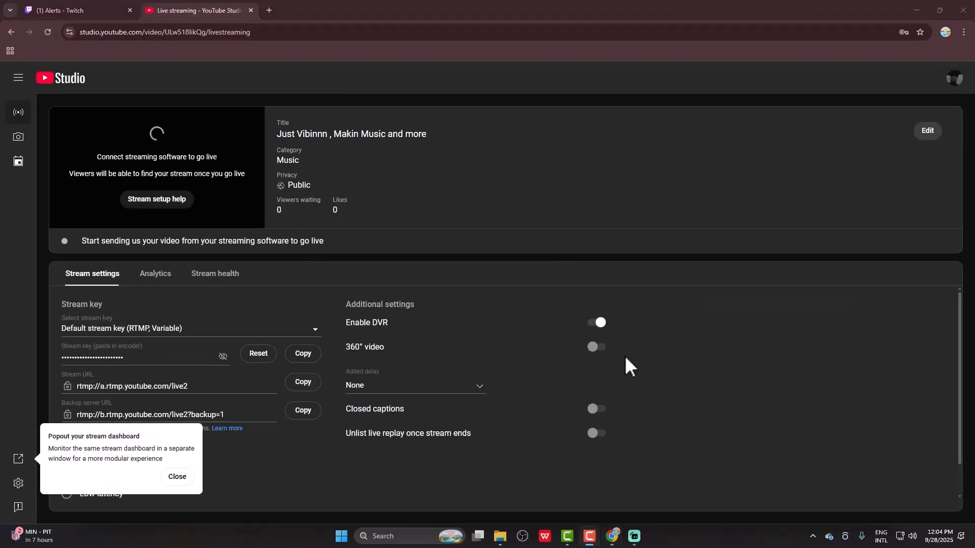
{"action": "left_click", "coordinate": [177, 476]}
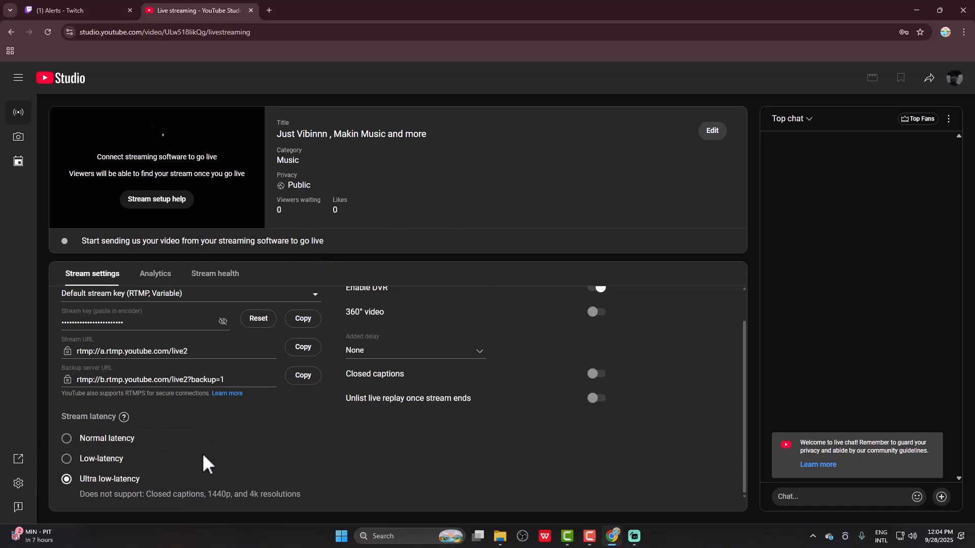
{"action": "scroll", "coordinate": [239, 474], "scroll_direction": "up", "scroll_amount": 1}
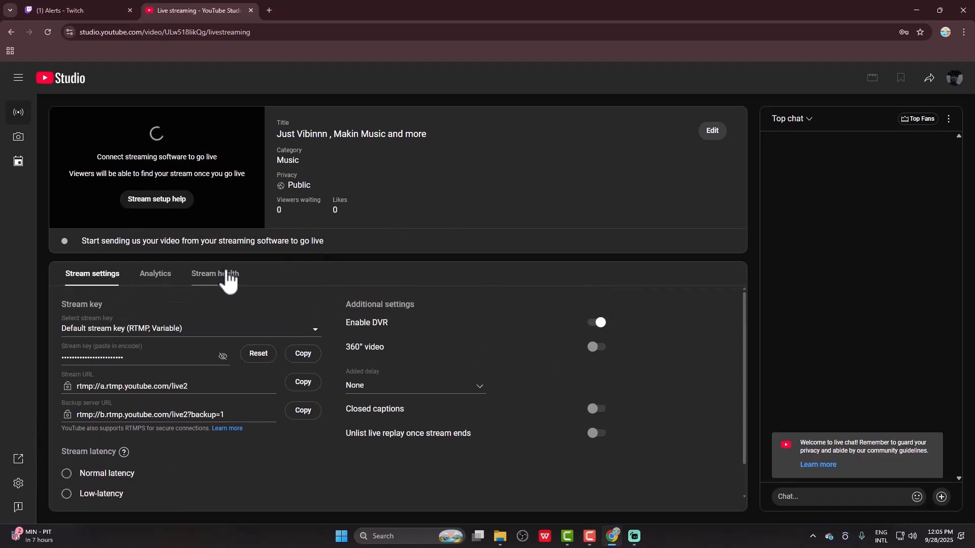
Step: Search the web for StreamElements in a new tab and open the StreamElements website
{"action": "left_click", "coordinate": [267, 11]}
{"action": "type", "text": "st"}
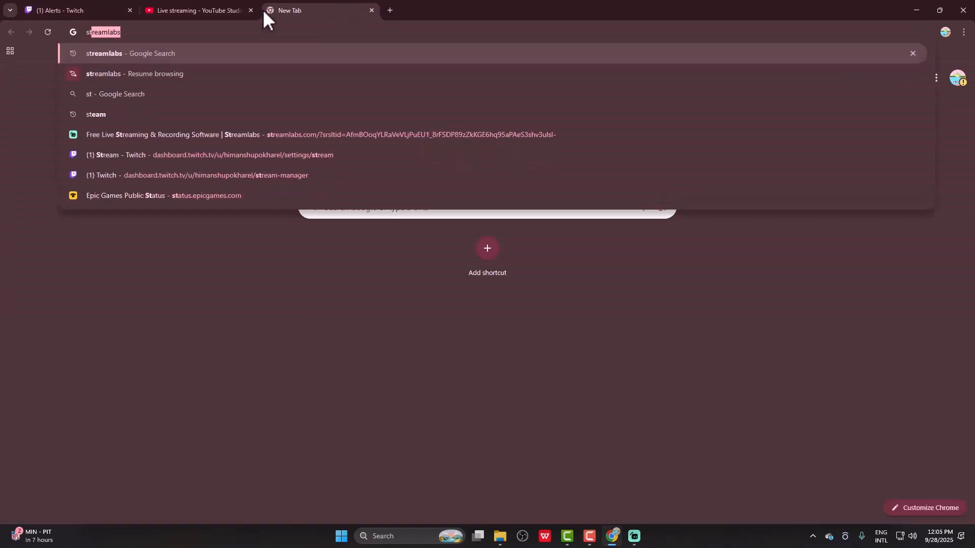
{"action": "type", "text": "ream "}
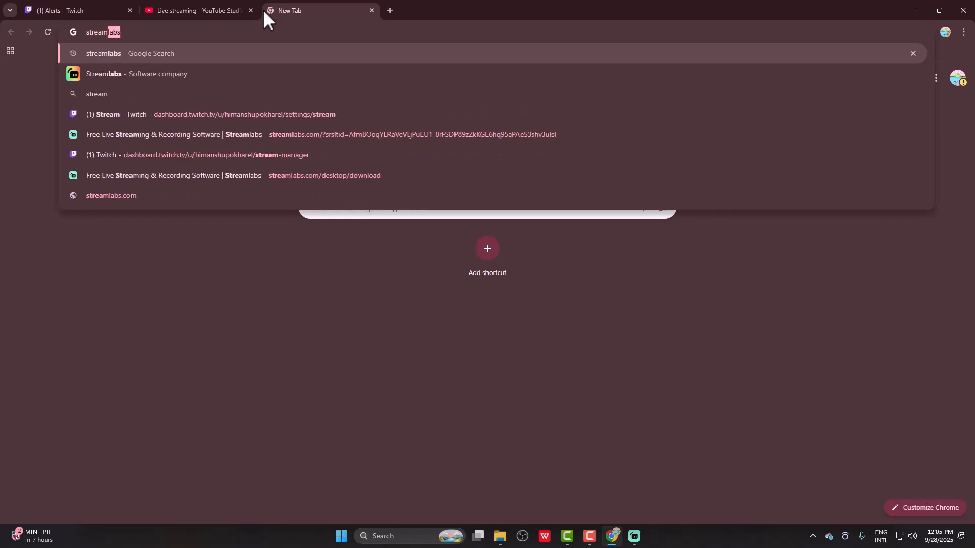
{"action": "type", "text": "eme;"}
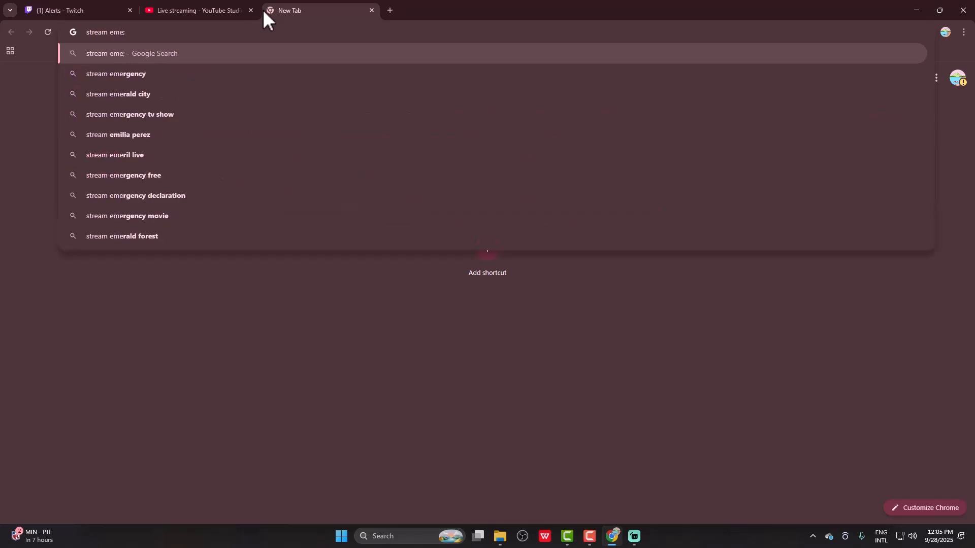
{"action": "key", "text": "BackSpace"}
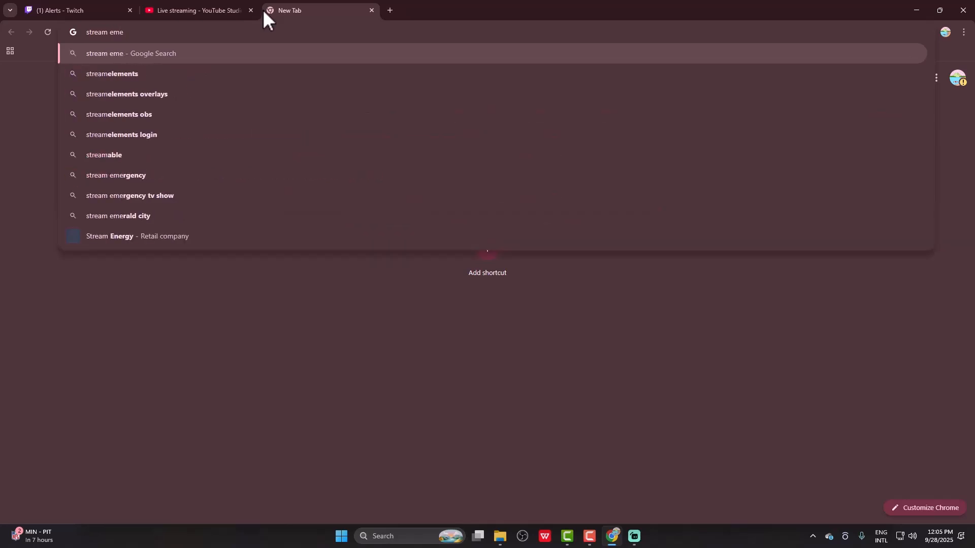
{"action": "key", "text": "BackSpace"}
{"action": "key", "text": "BackSpace"}
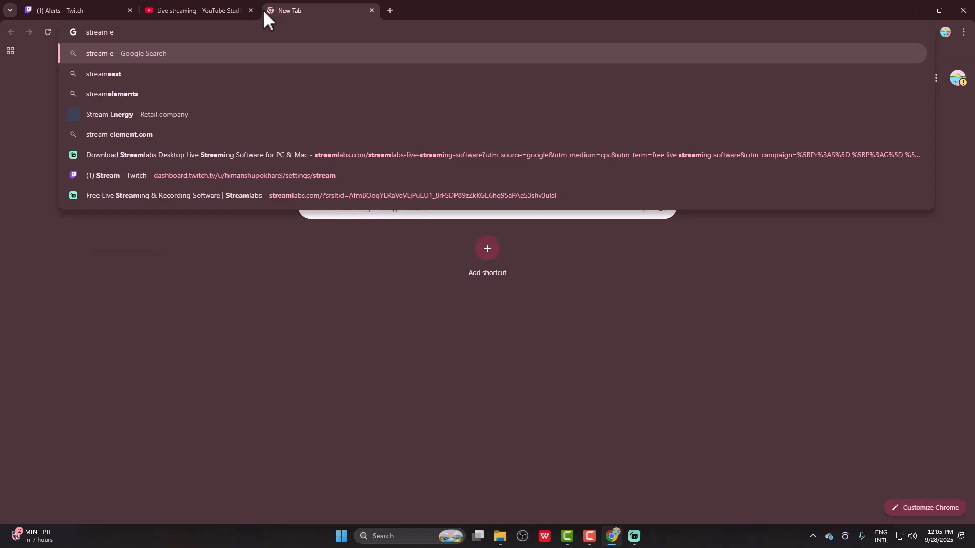
{"action": "type", "text": "lemnts"}
{"action": "key", "text": "Return"}
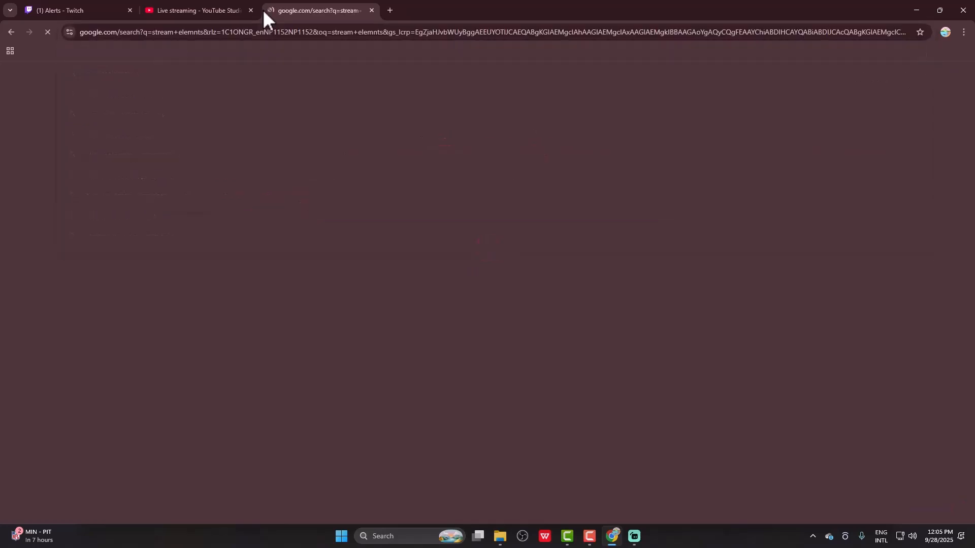
{"action": "scroll", "coordinate": [218, 340], "scroll_direction": "down", "scroll_amount": 2}
{"action": "left_click", "coordinate": [218, 337]}
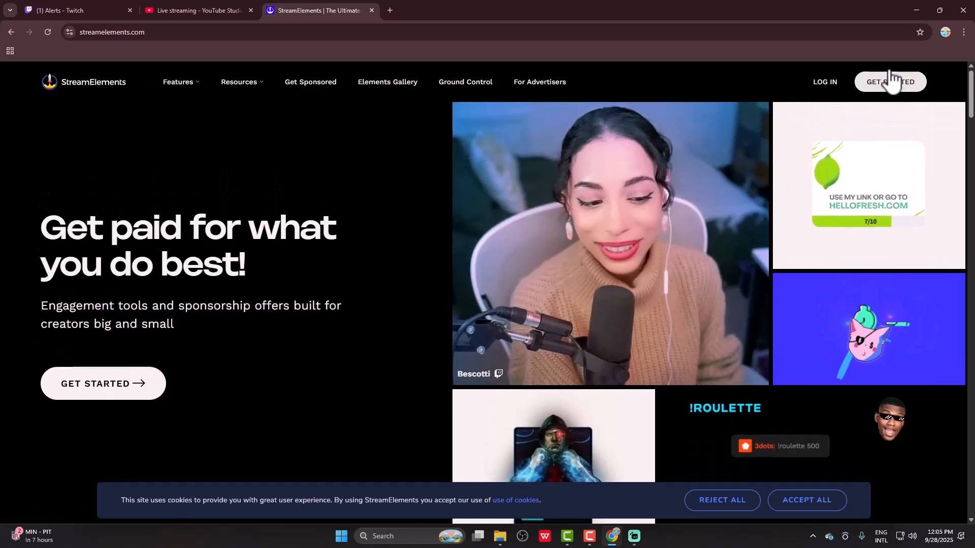
Step: Log in to StreamElements with the YouTube account and postpone the request to update the details
{"action": "left_click", "coordinate": [833, 83]}
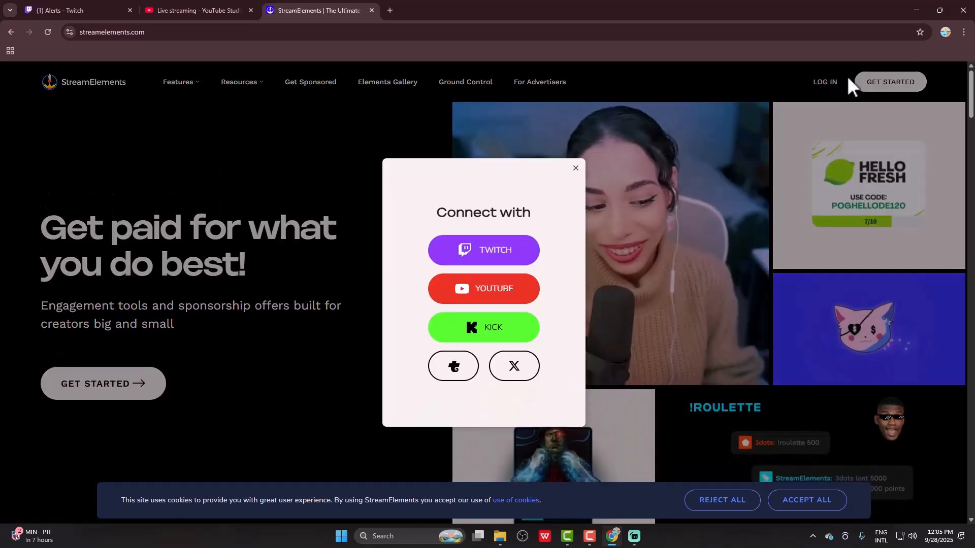
{"action": "left_click", "coordinate": [494, 299]}
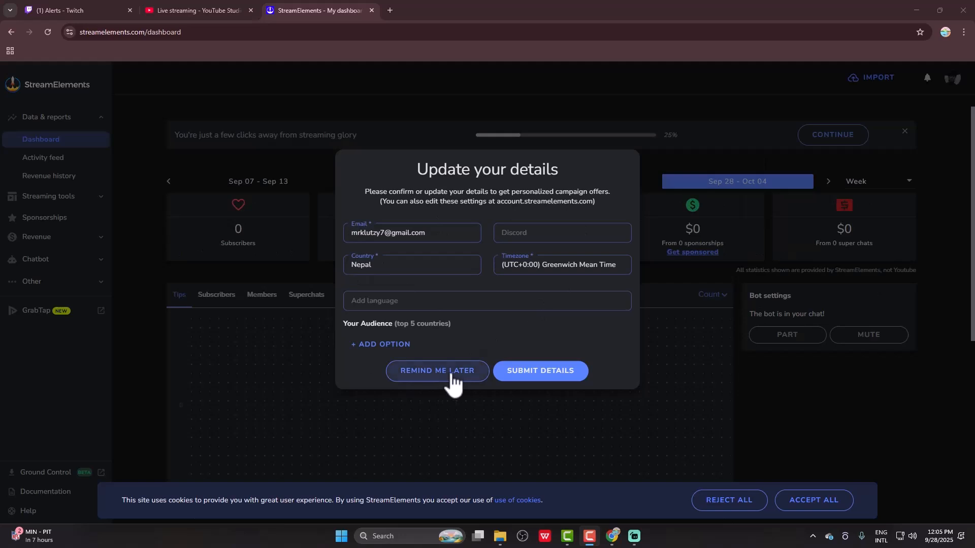
{"action": "left_click", "coordinate": [438, 371]}
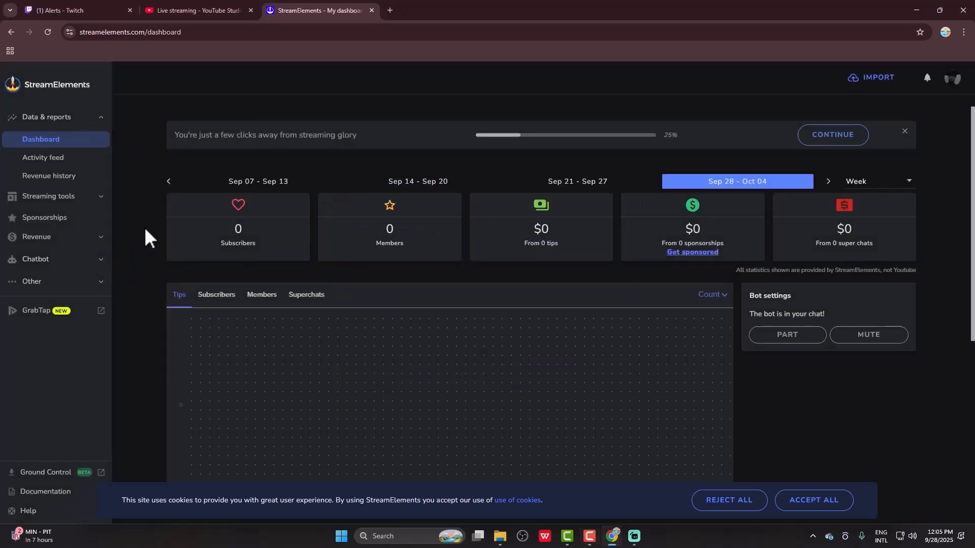
Step: Go to the StreamElements overlays and open the "Alerts - YOUTUBE - ANIMATED ALERTS" overlay for editing
{"action": "left_click", "coordinate": [76, 197]}
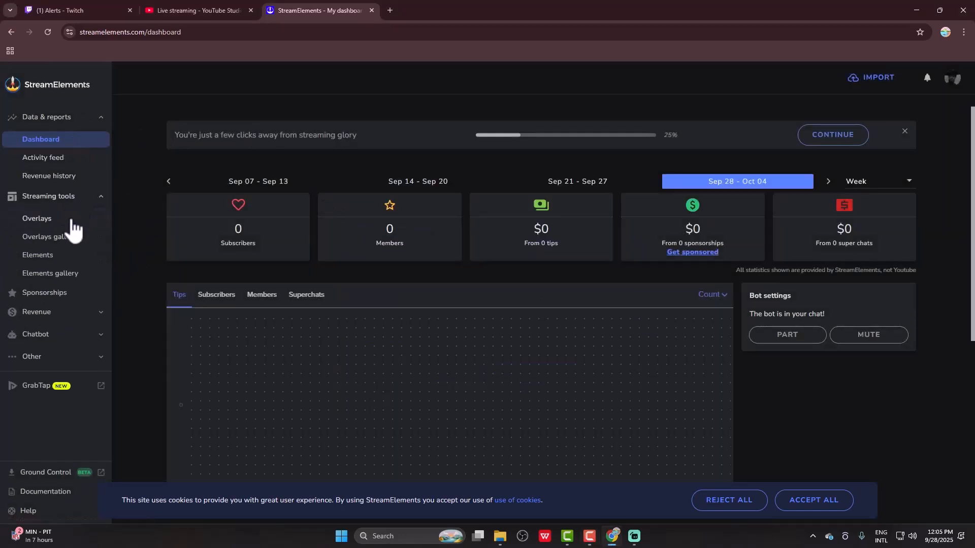
{"action": "left_click", "coordinate": [26, 220]}
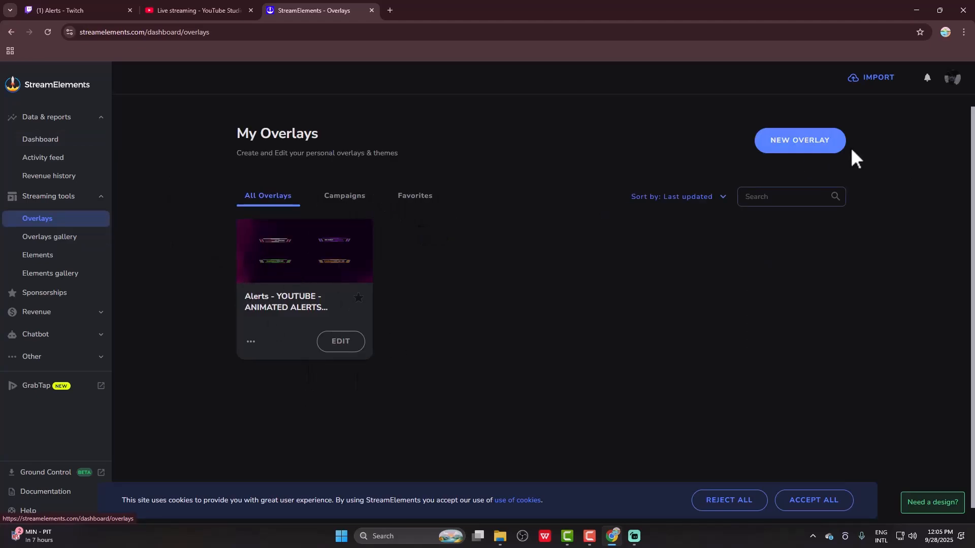
{"action": "left_click", "coordinate": [350, 346]}
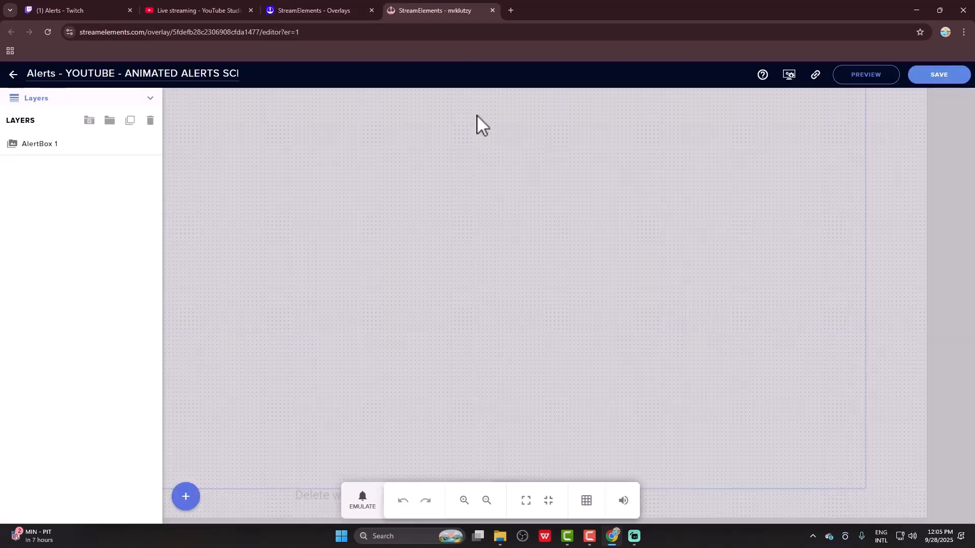
Step: Open the advanced subscriber alert settings of AlertBox 1 and emulate a subscriber event
{"action": "left_click", "coordinate": [36, 149]}
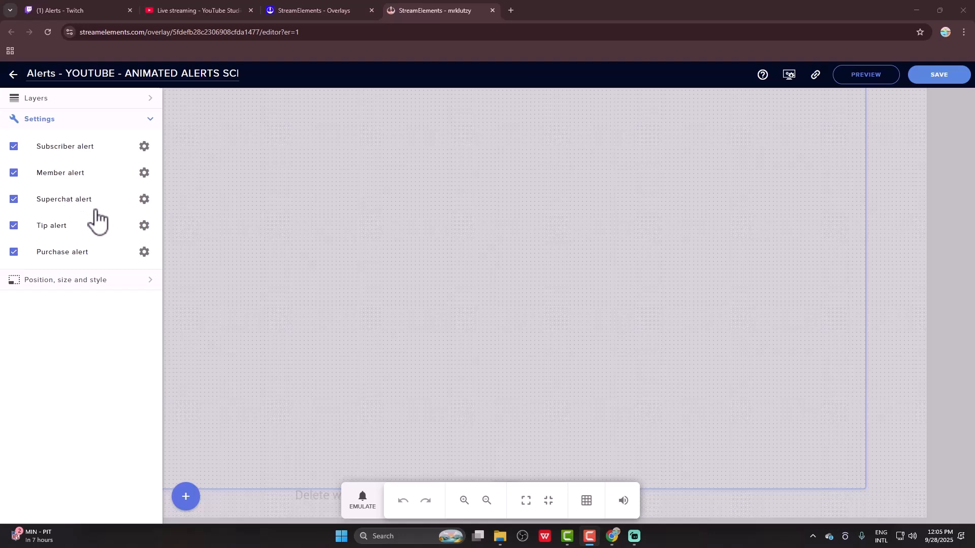
{"action": "left_click", "coordinate": [151, 148]}
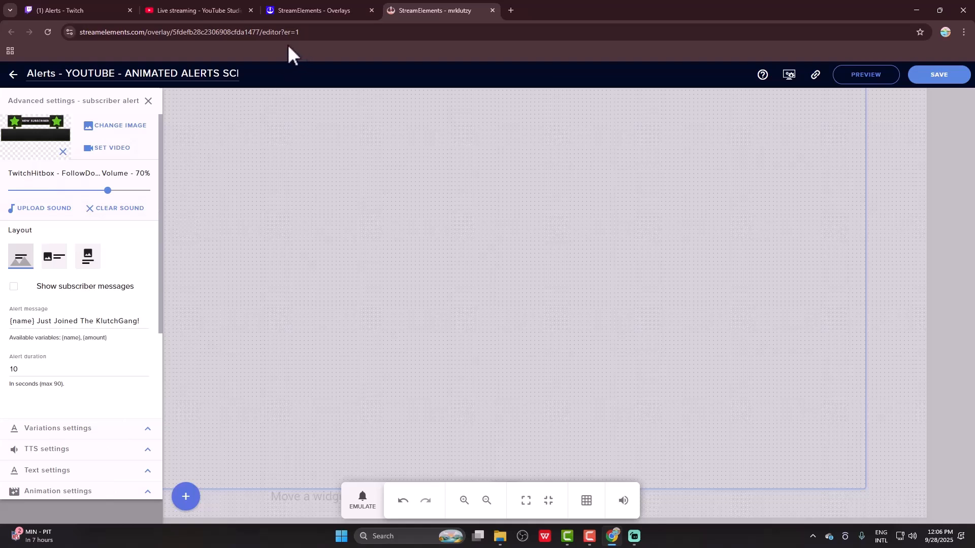
{"action": "left_click", "coordinate": [362, 501]}
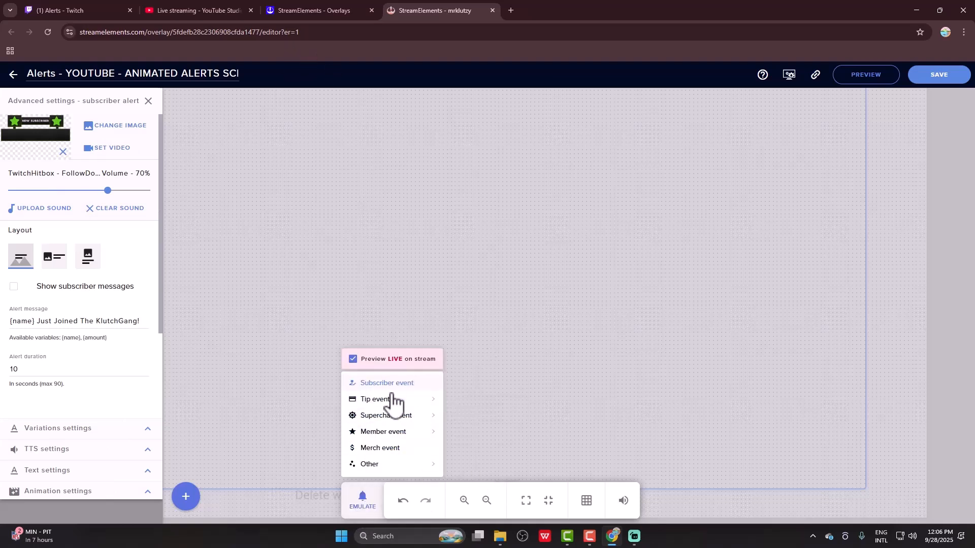
{"action": "mouse_move", "coordinate": [394, 400]}
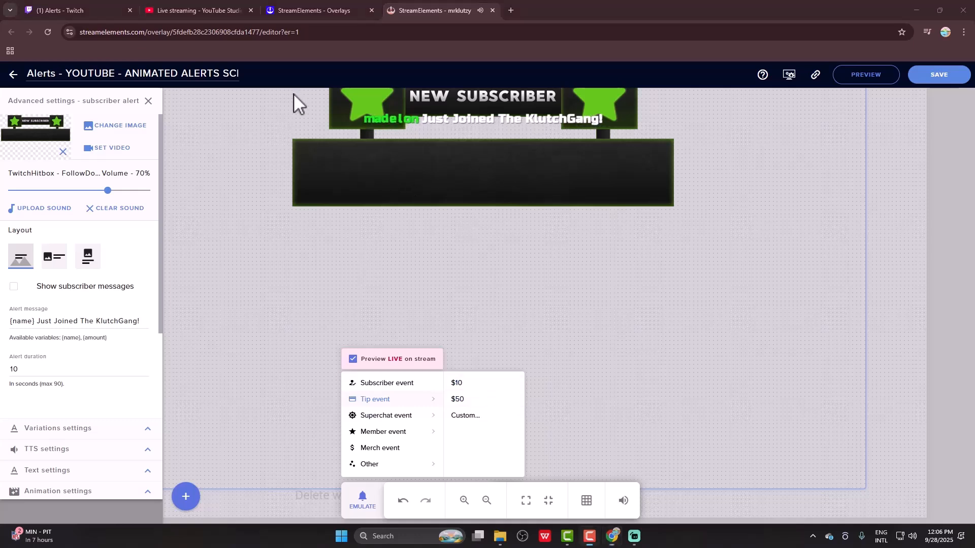
{"action": "mouse_move", "coordinate": [379, 436]}
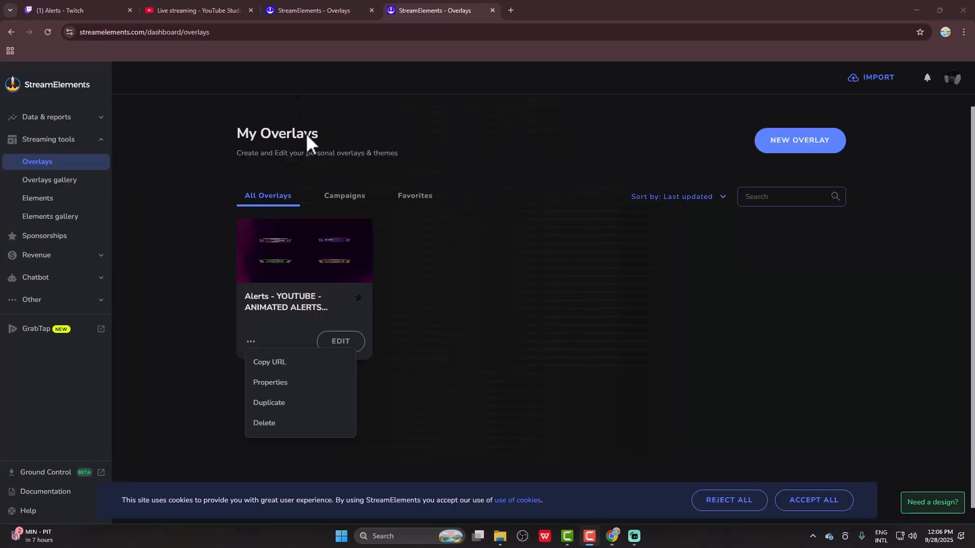
Step: Copy the URL of the YouTube animated alerts overlay from My Overlays and open the overlay in the editor again
{"action": "left_click", "coordinate": [214, 333]}
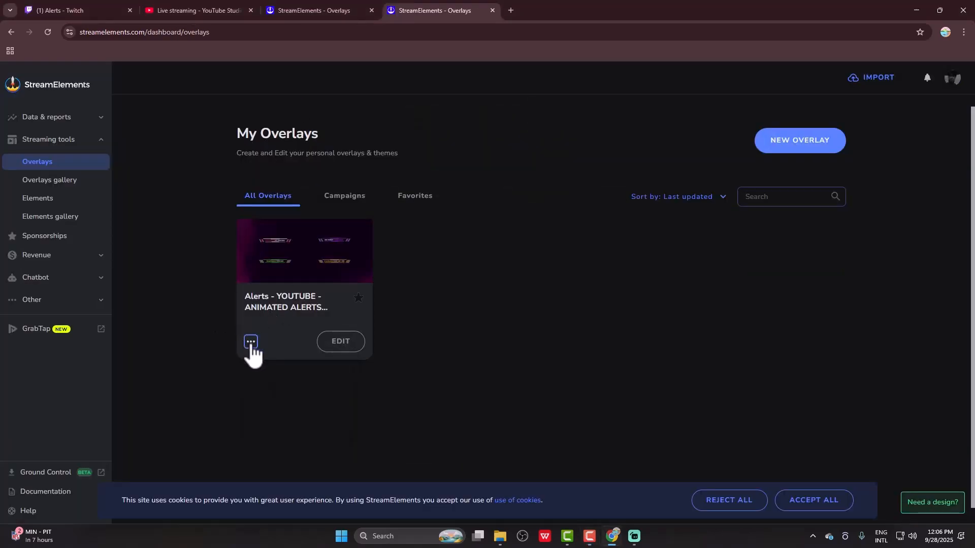
{"action": "left_click", "coordinate": [251, 342]}
{"action": "left_click", "coordinate": [259, 363]}
{"action": "left_click", "coordinate": [339, 342]}
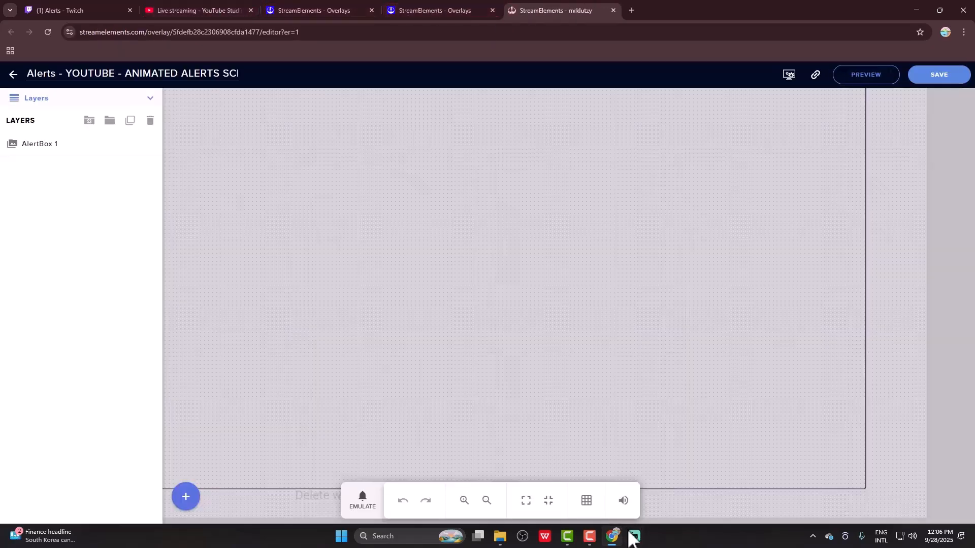
Step: Switch to Streamlabs Desktop and add a new Browser Source to New Scene instead of reusing the existing one
{"action": "left_click", "coordinate": [634, 536]}
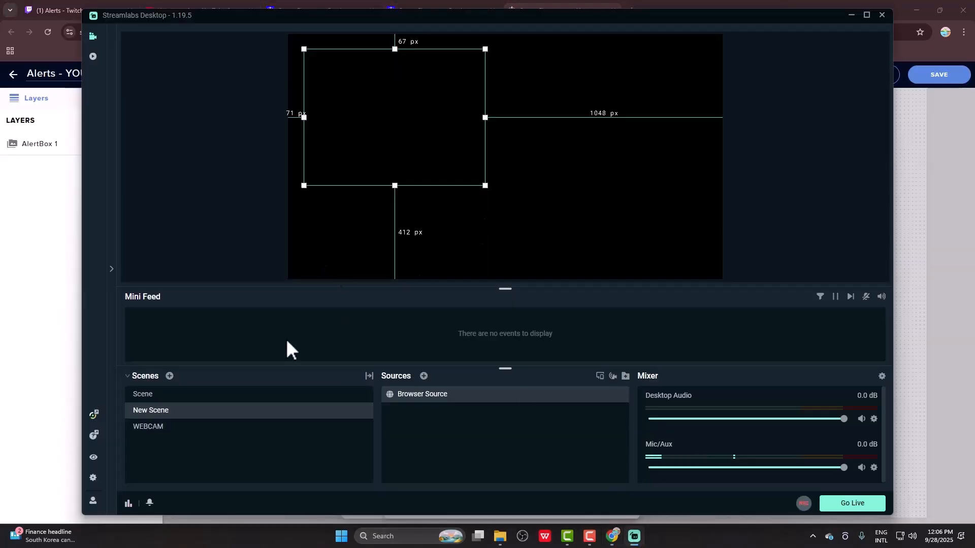
{"action": "left_click", "coordinate": [423, 376]}
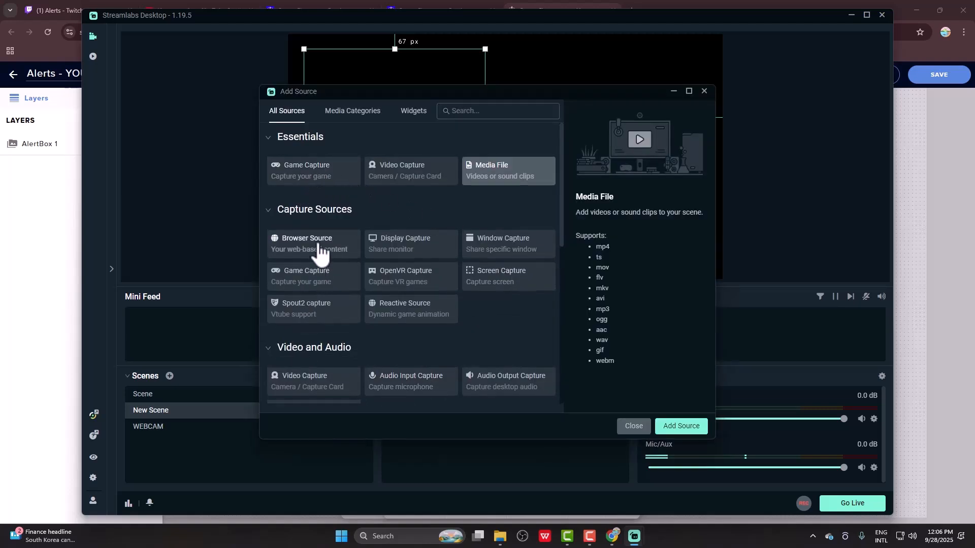
{"action": "left_click", "coordinate": [320, 252]}
{"action": "left_click", "coordinate": [693, 428]}
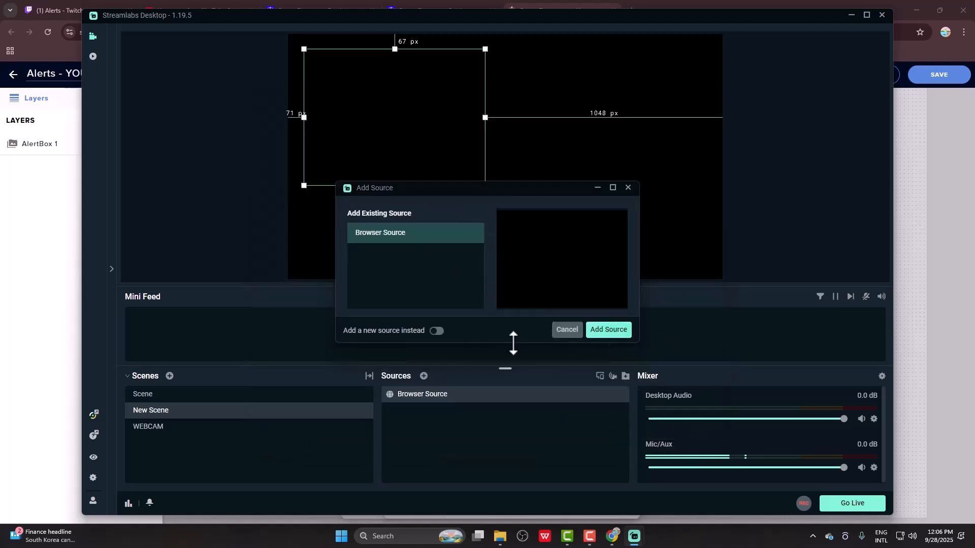
{"action": "left_click", "coordinate": [435, 332]}
{"action": "left_click", "coordinate": [622, 336]}
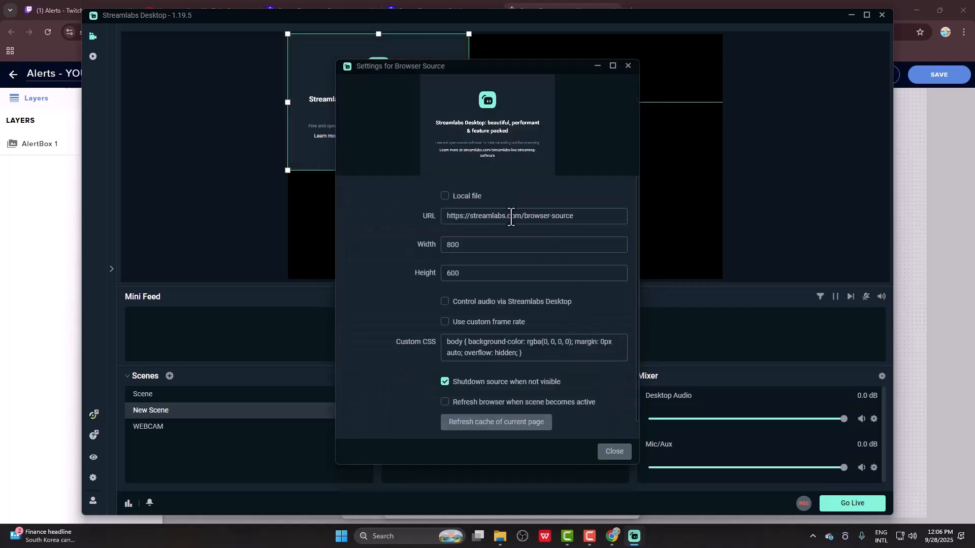
Step: Replace the new Browser Source's URL with the copied overlay URL and move the source about 953 px from the canvas's left edge and 268 px from its top
{"action": "left_click", "coordinate": [511, 217]}
{"action": "key", "text": "ctrl+a"}
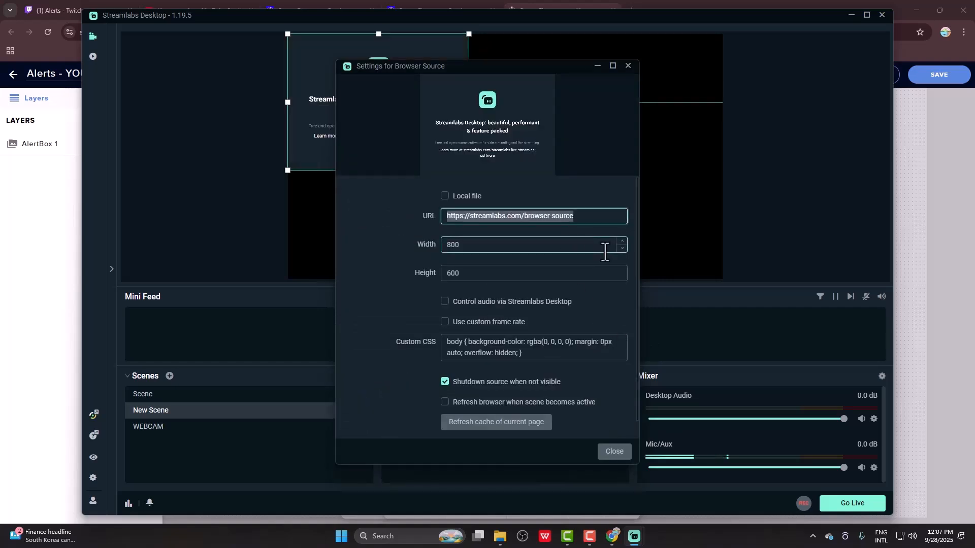
{"action": "key", "text": "ctrl+v"}
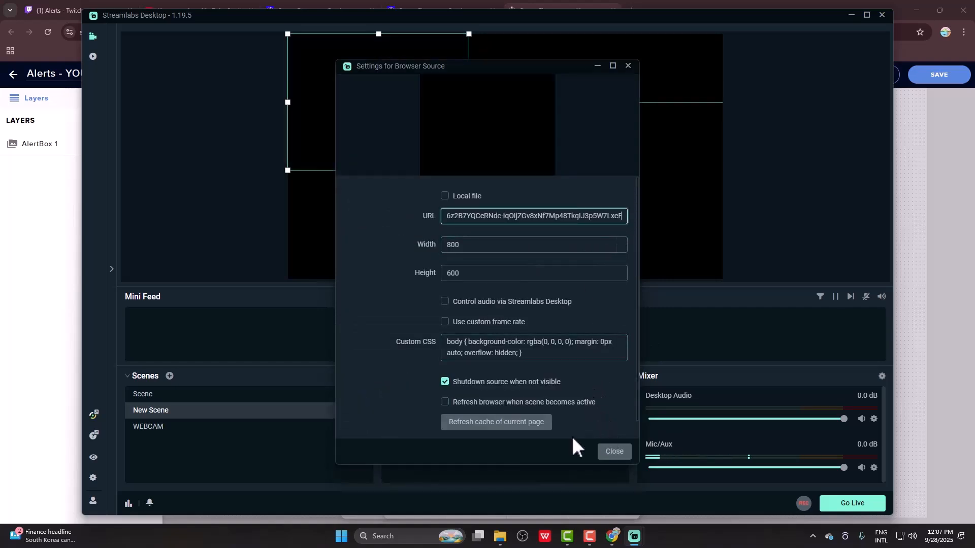
{"action": "left_click", "coordinate": [615, 452]}
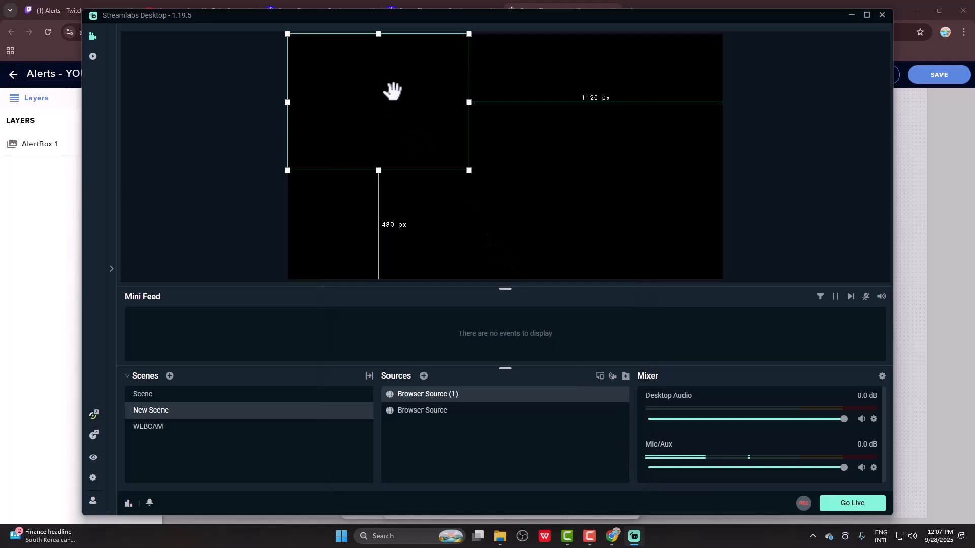
{"action": "left_click_drag", "start_coordinate": [392, 90], "coordinate": [608, 151]}
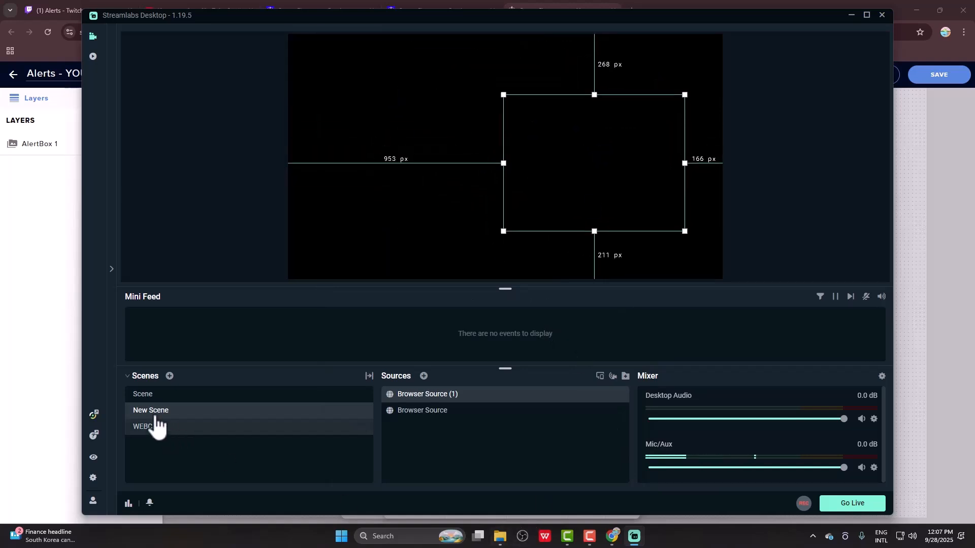
Step: Return to the StreamElements overlay editor in Chrome and emulate a subscriber event with the live stream preview enabled
{"action": "left_click", "coordinate": [69, 363]}
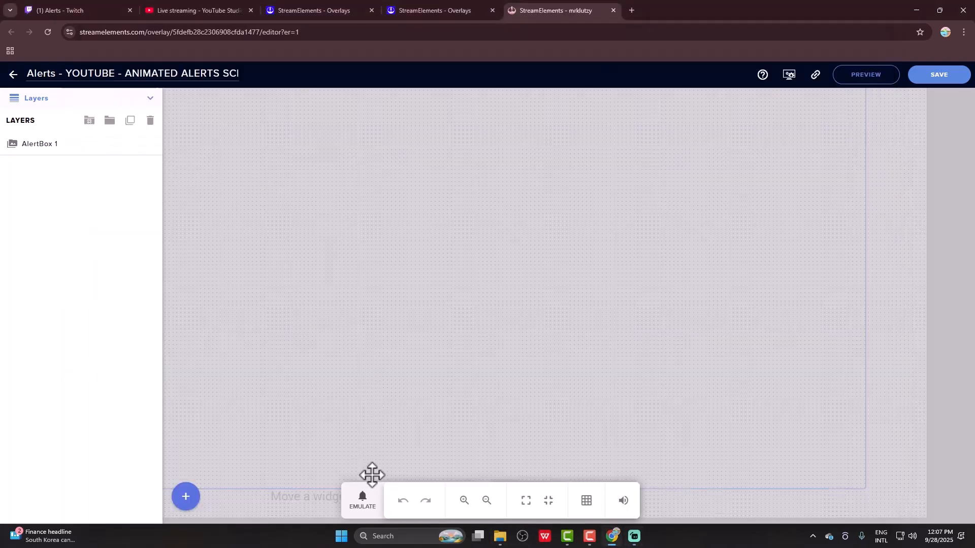
{"action": "left_click", "coordinate": [364, 496]}
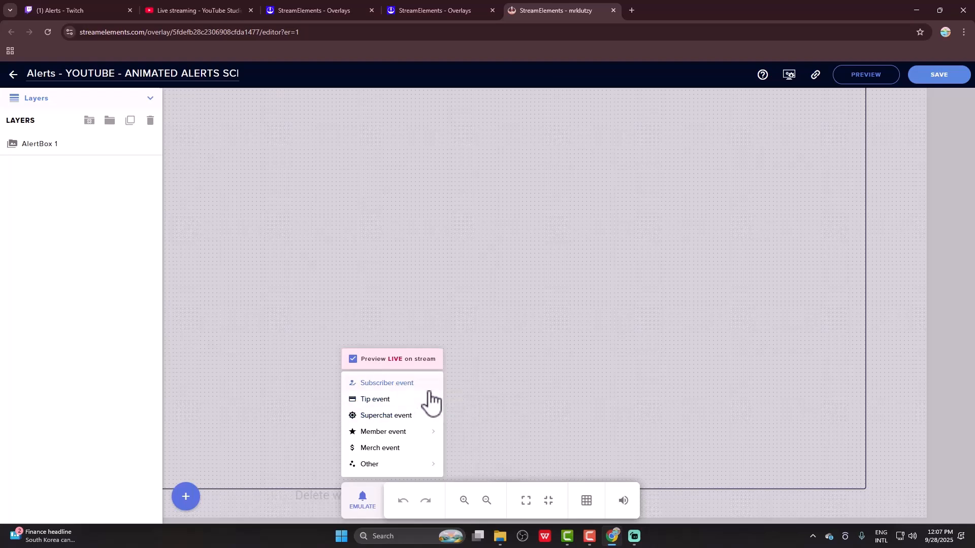
{"action": "mouse_move", "coordinate": [429, 400]}
Step: In Streamlabs Desktop, enlarge Browser Source (1) and place it about 509 px from the canvas's left edge and 82 px from its top, then return to Chrome
{"action": "left_click", "coordinate": [634, 536]}
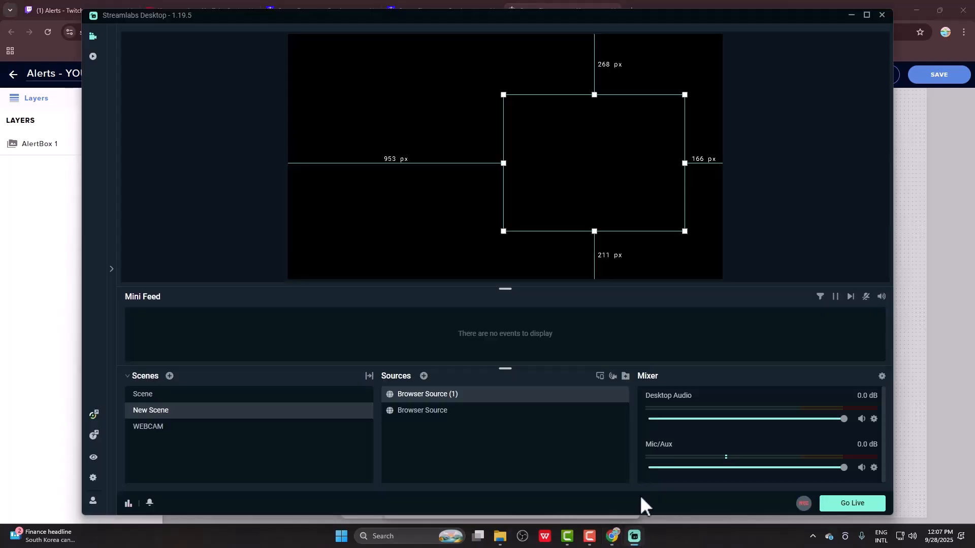
{"action": "left_click_drag", "start_coordinate": [636, 157], "coordinate": [505, 200]}
{"action": "left_click_drag", "start_coordinate": [565, 125], "coordinate": [648, 63]}
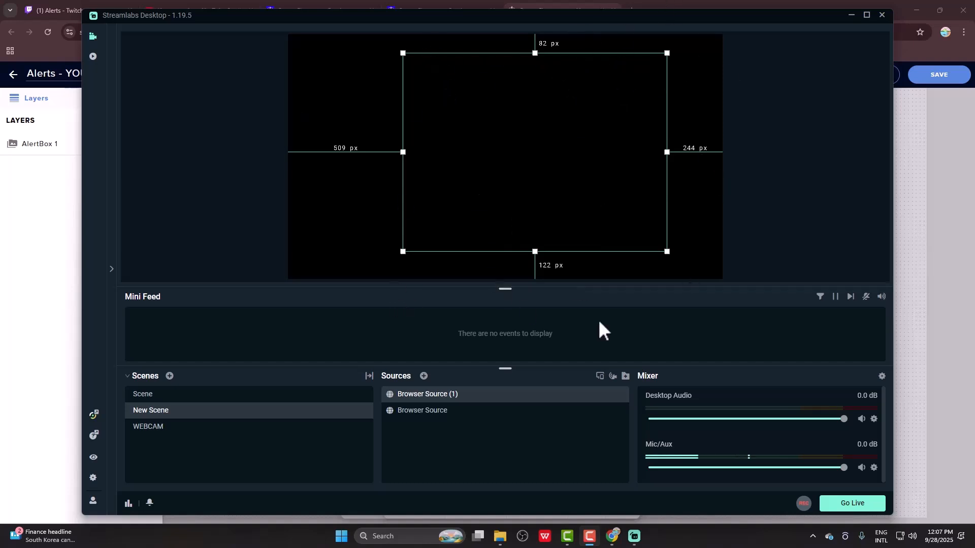
{"action": "left_click", "coordinate": [931, 226]}
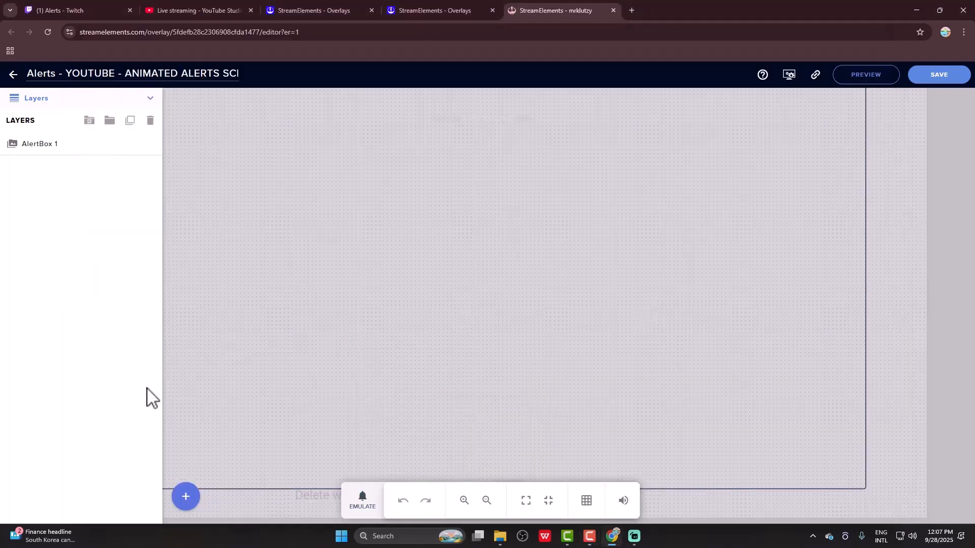